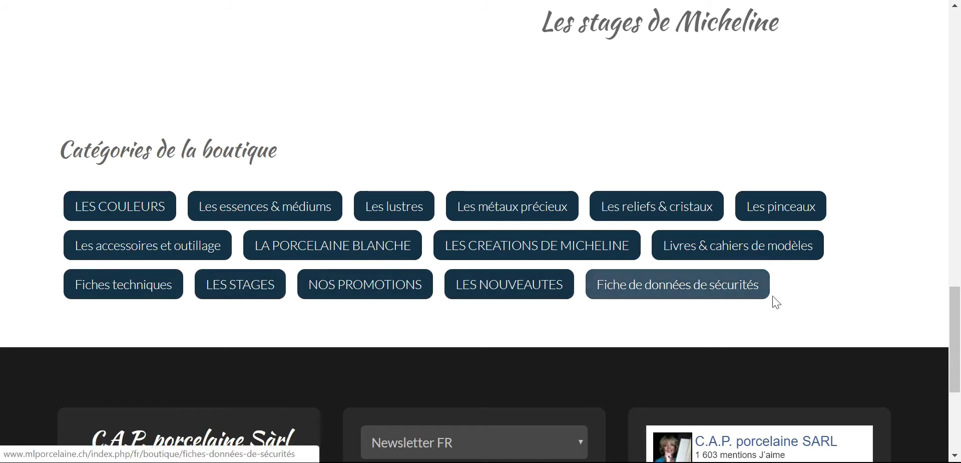
scroll(810, 295, "down", 3)
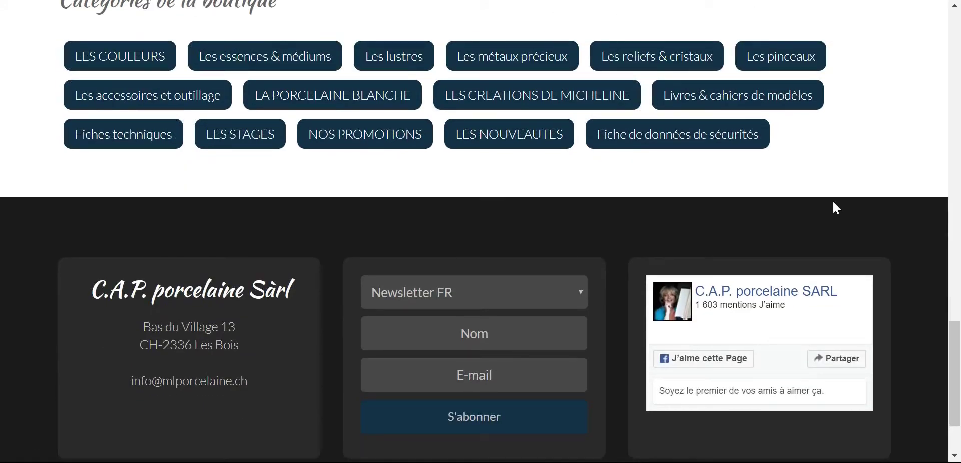
left_click(581, 292)
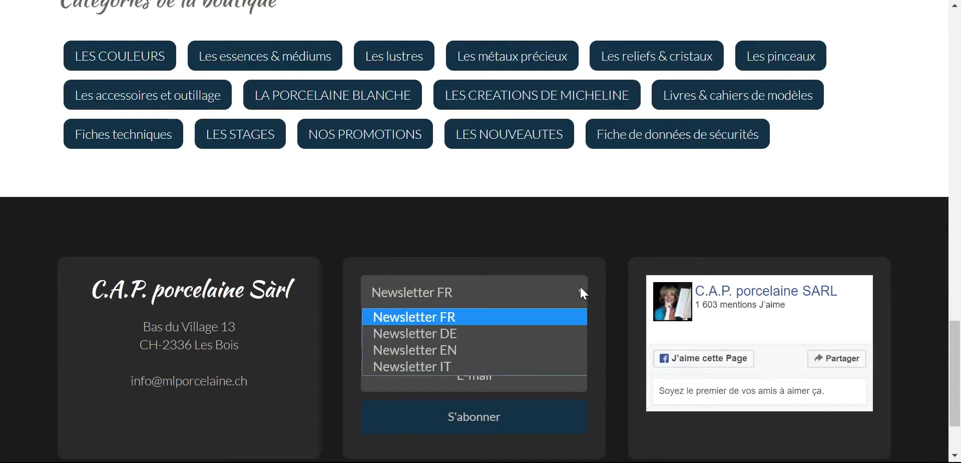
left_click(581, 288)
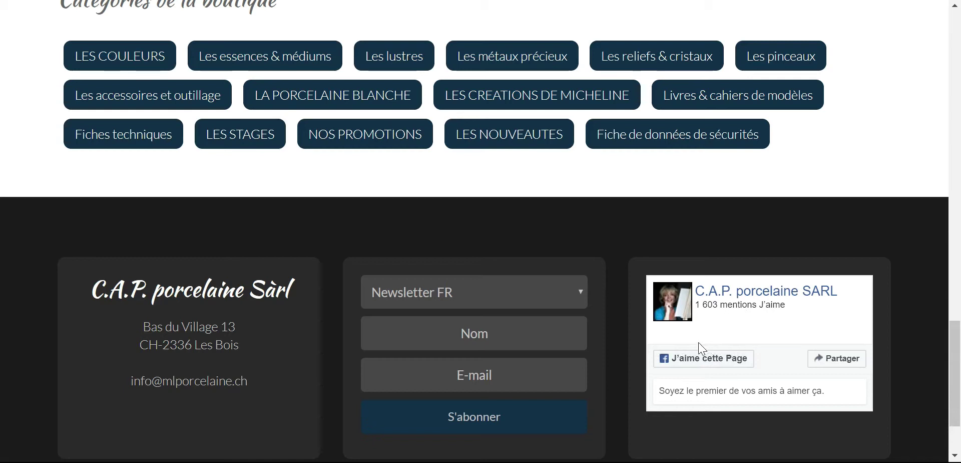
- Return to the top of the page and open the LES COULEURS category from its image
scroll(681, 346, "up", 7)
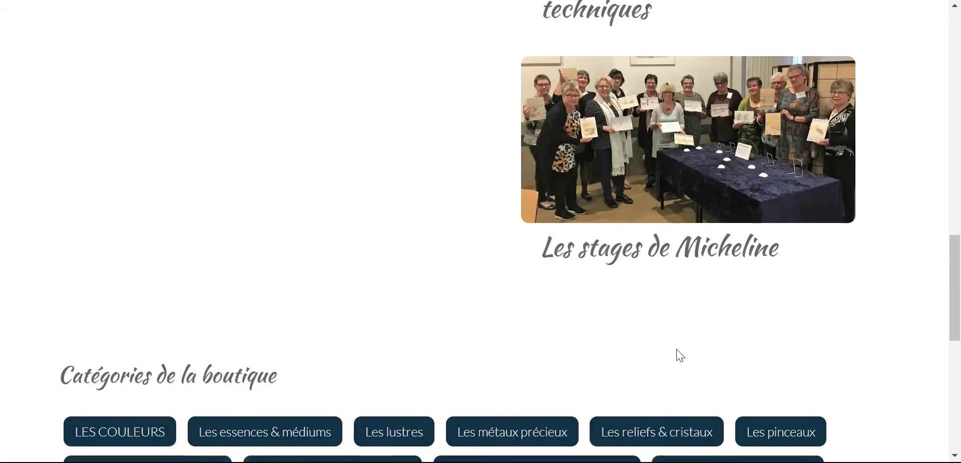
scroll(677, 348, "up", 4)
scroll(489, 365, "up", 6)
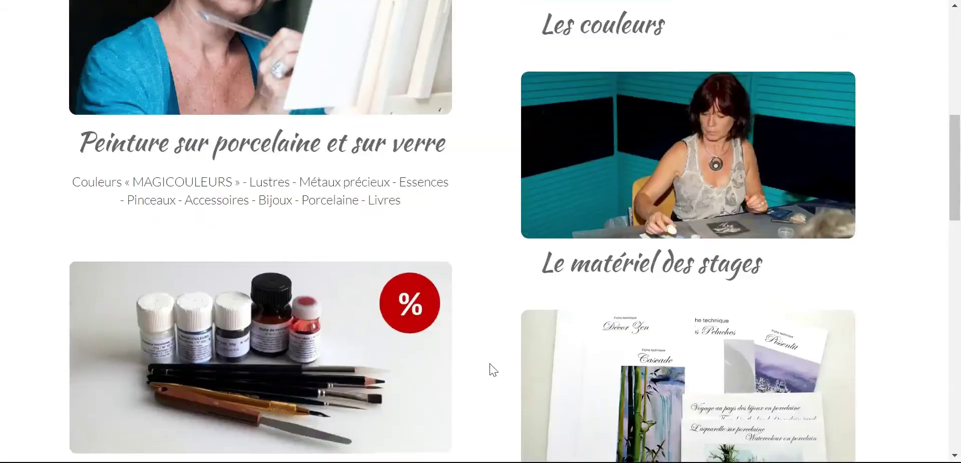
scroll(475, 373, "up", 4)
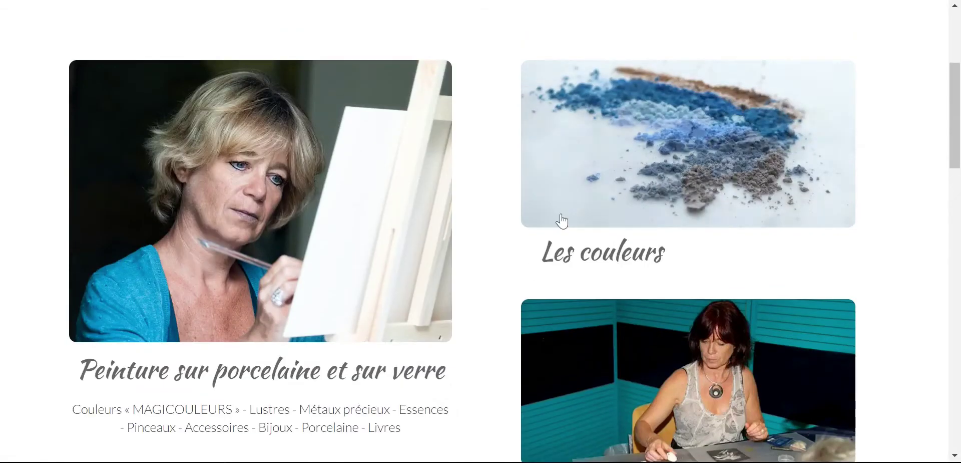
left_click(643, 152)
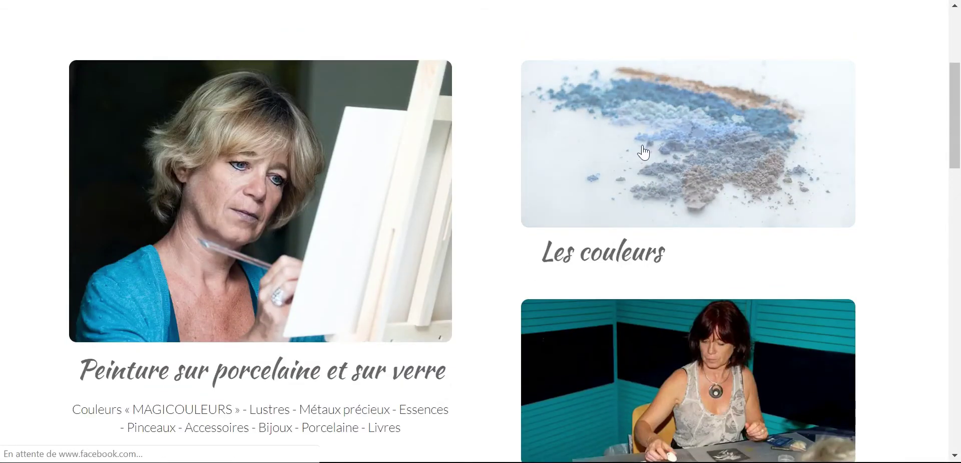
- Browse the colour subcategory tiles and open the Notre gamme range
scroll(787, 237, "down", 9)
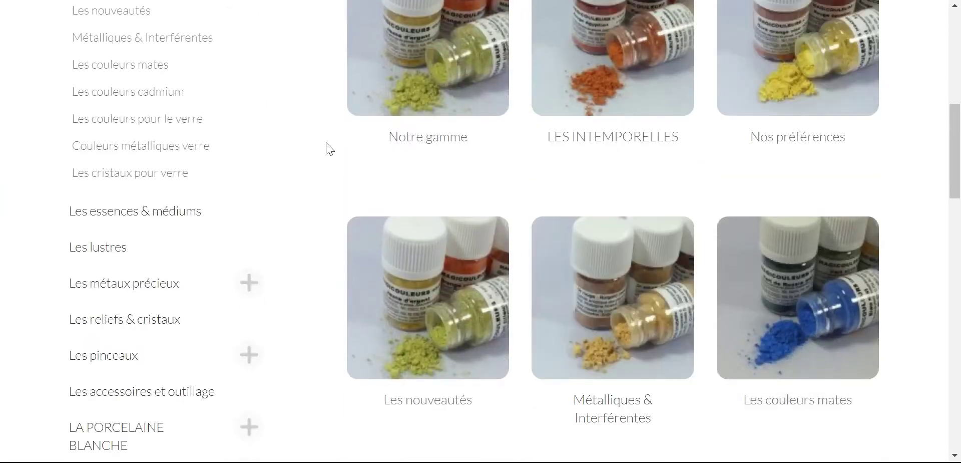
scroll(332, 143, "up", 3)
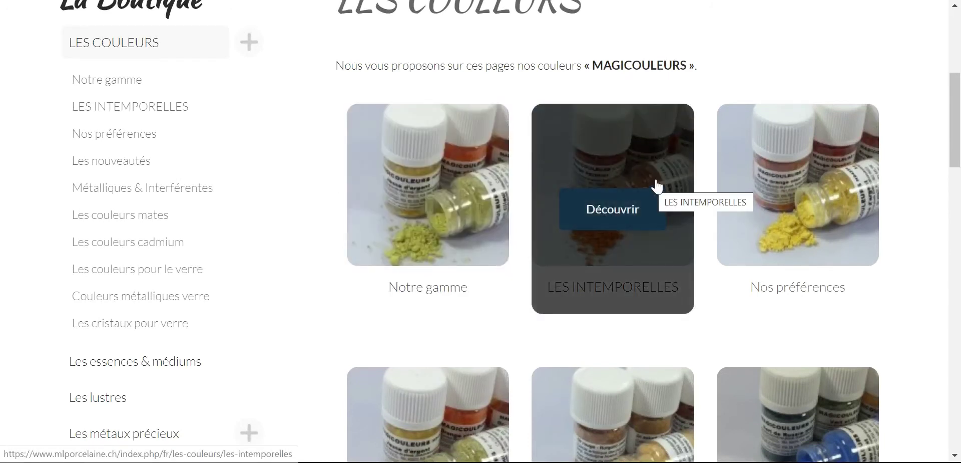
scroll(662, 176, "down", 2)
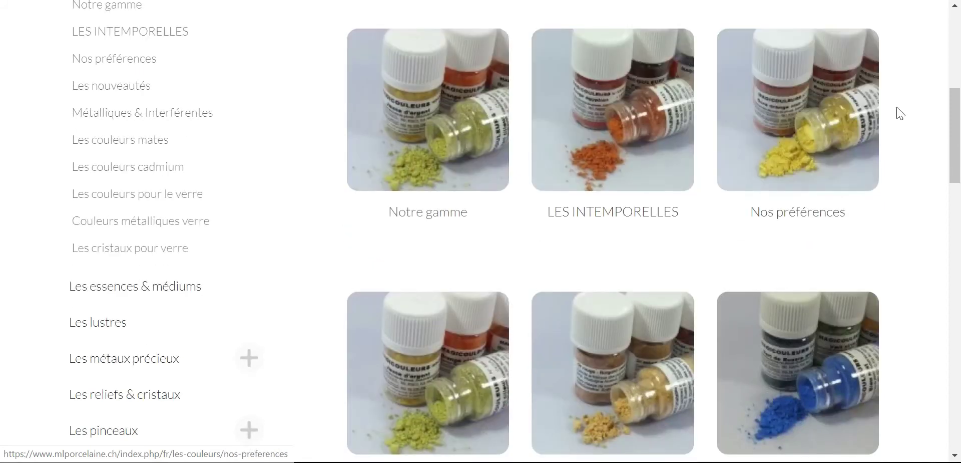
scroll(911, 118, "down", 3)
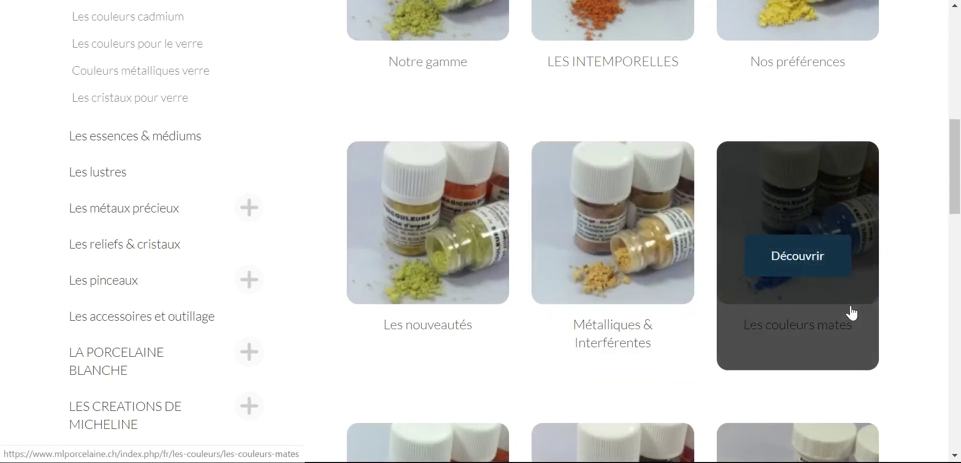
scroll(734, 296, "down", 5)
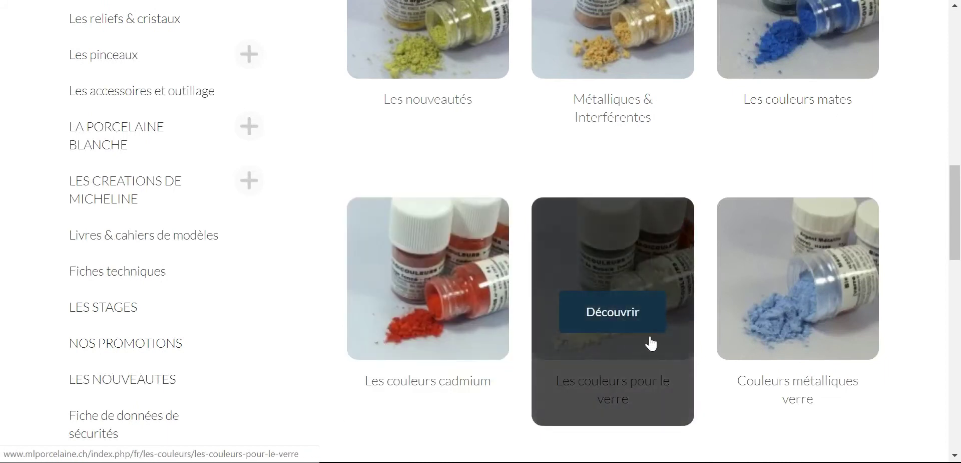
scroll(407, 379, "down", 3)
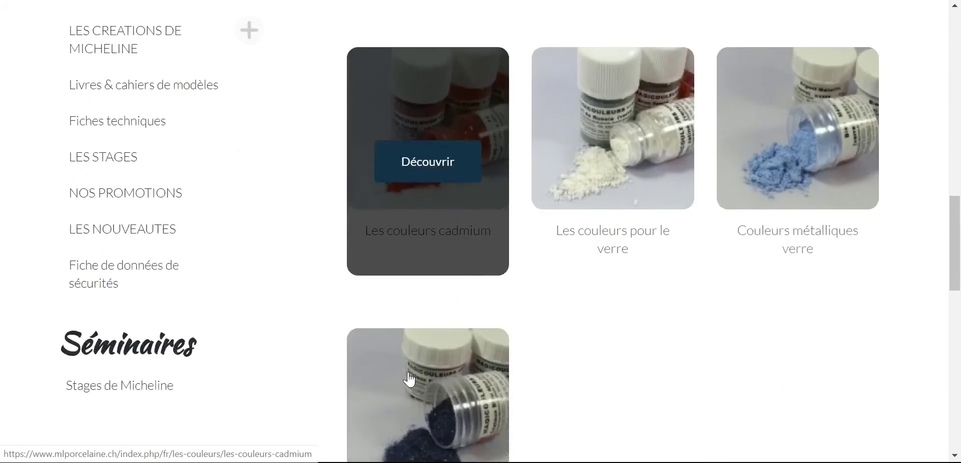
scroll(646, 346, "up", 6)
scroll(501, 325, "up", 6)
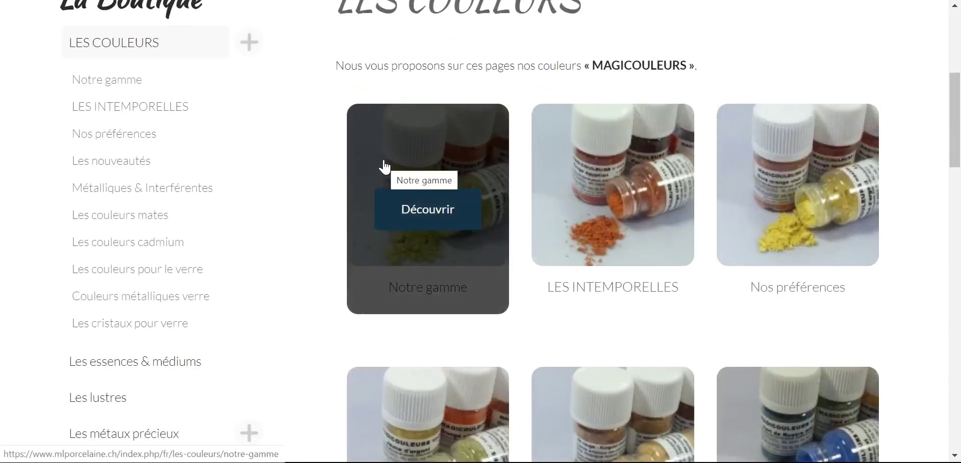
left_click(381, 162)
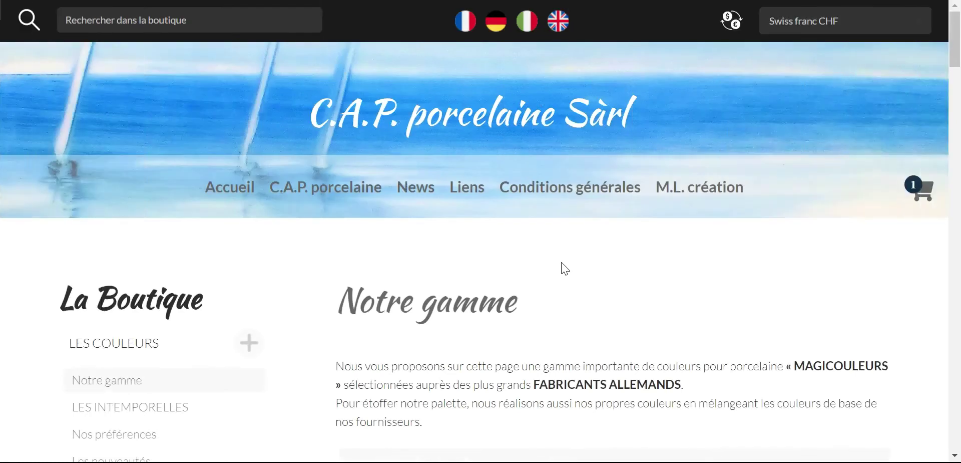
- Sort the 128 Notre gamme colours by product name, shown 24 per page
scroll(569, 255, "down", 6)
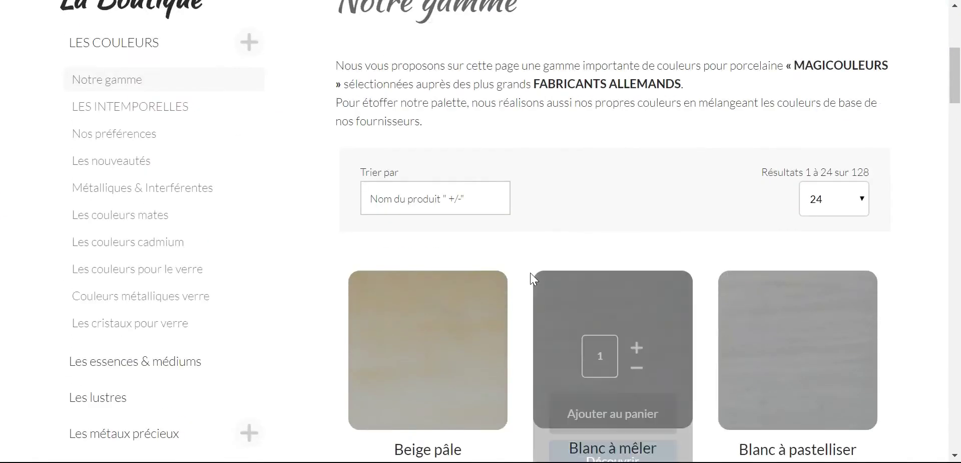
scroll(531, 275, "down", 3)
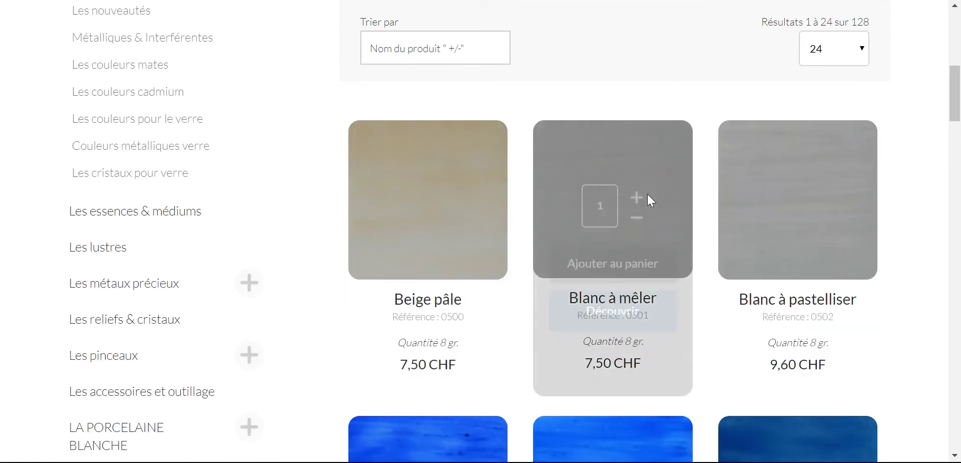
left_click(450, 50)
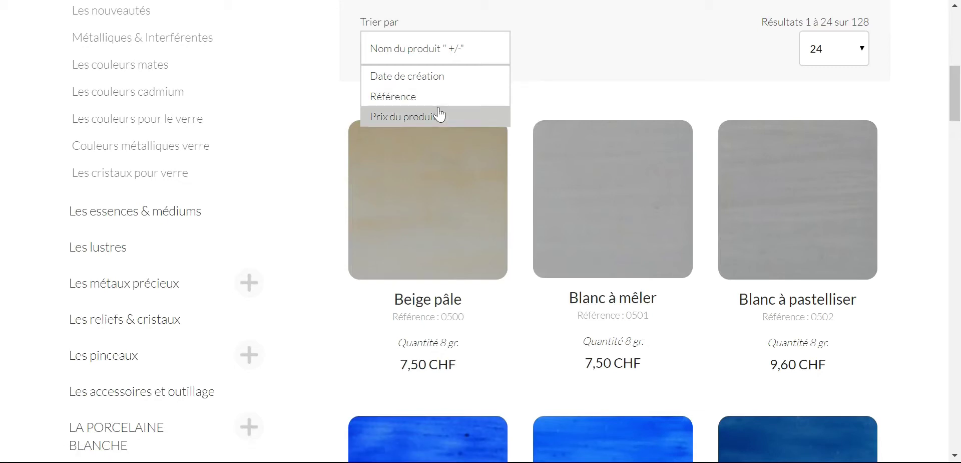
left_click(393, 122)
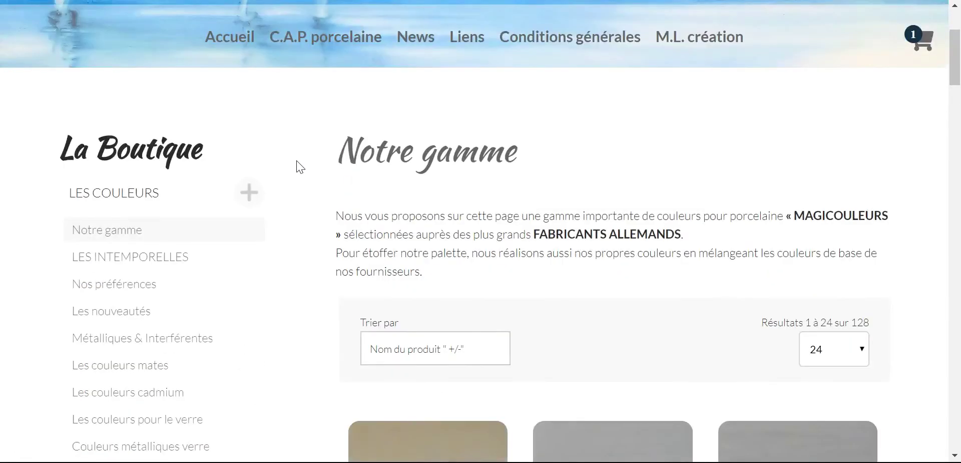
scroll(299, 166, "up", 3)
left_click(165, 20)
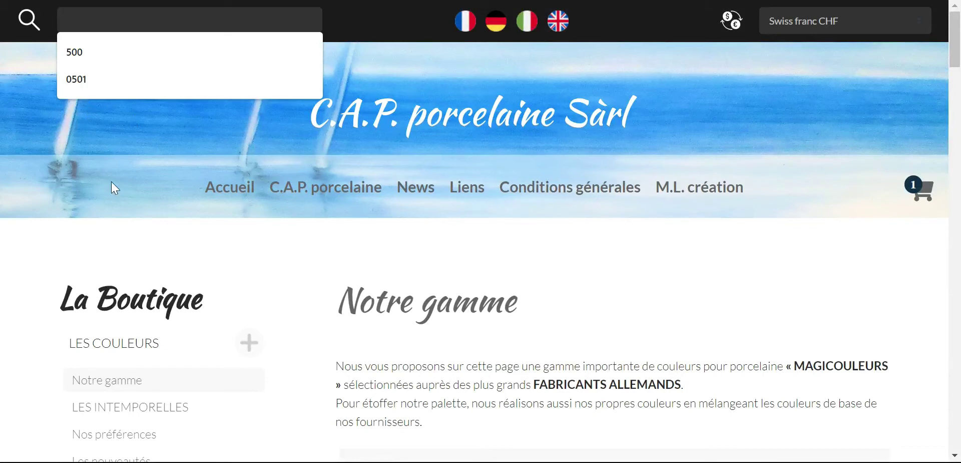
- Search the shop for 'blanc' and look through the 13 matching white products
type("blanc")
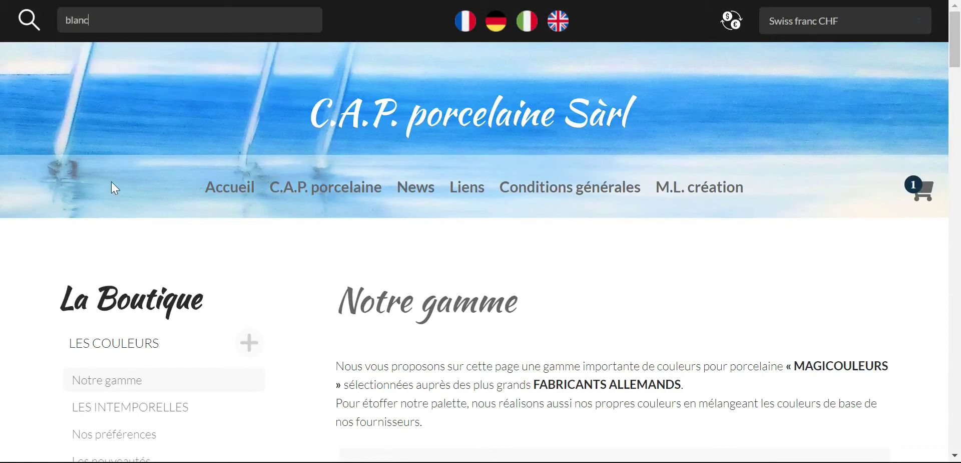
key("Return")
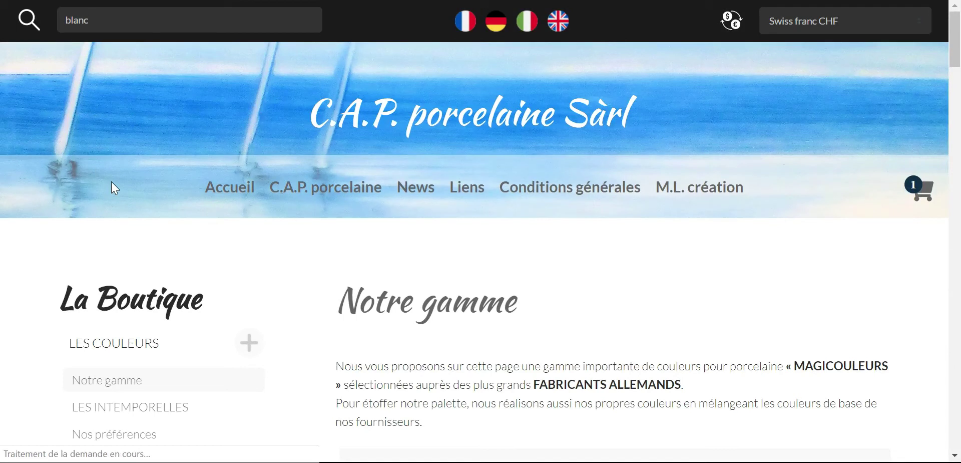
scroll(288, 170, "down", 5)
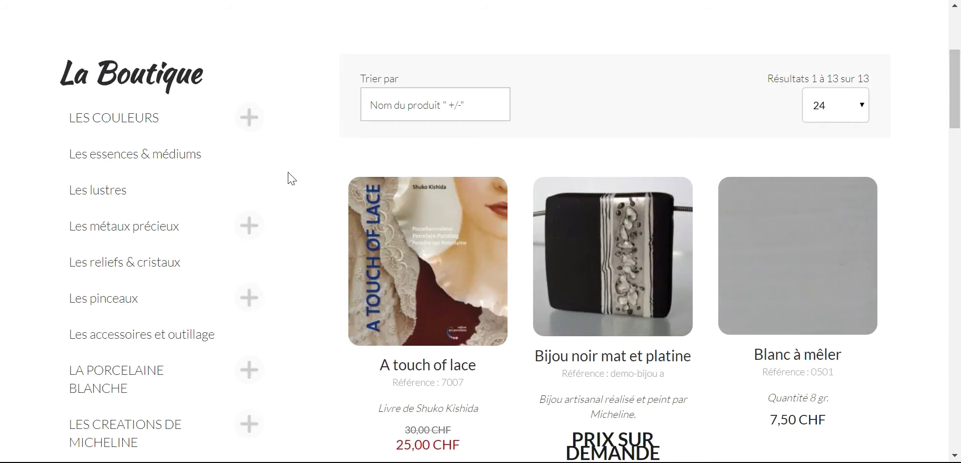
scroll(289, 175, "up", 5)
scroll(289, 175, "down", 8)
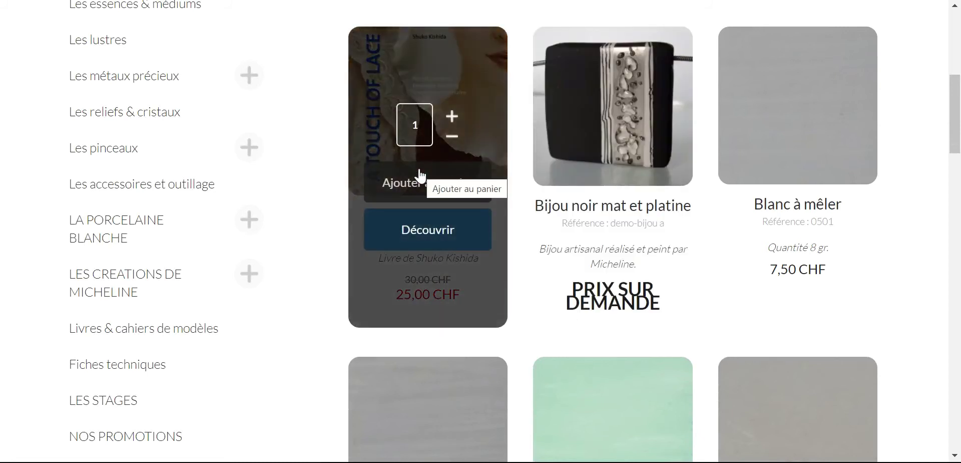
scroll(806, 170, "down", 5)
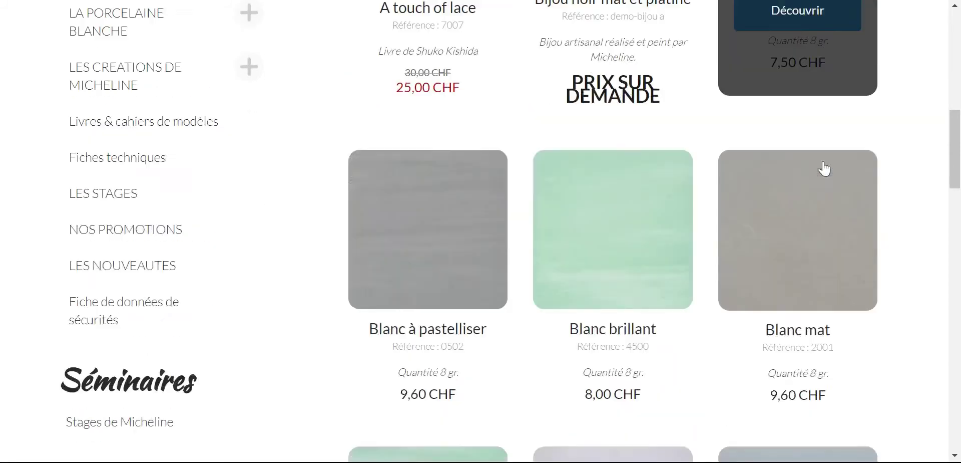
scroll(819, 168, "down", 3)
scroll(940, 227, "down", 5)
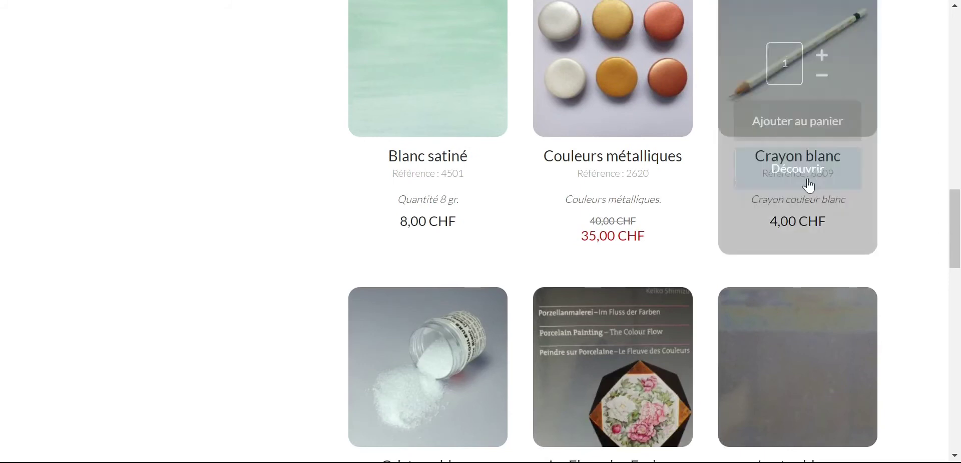
scroll(722, 225, "down", 3)
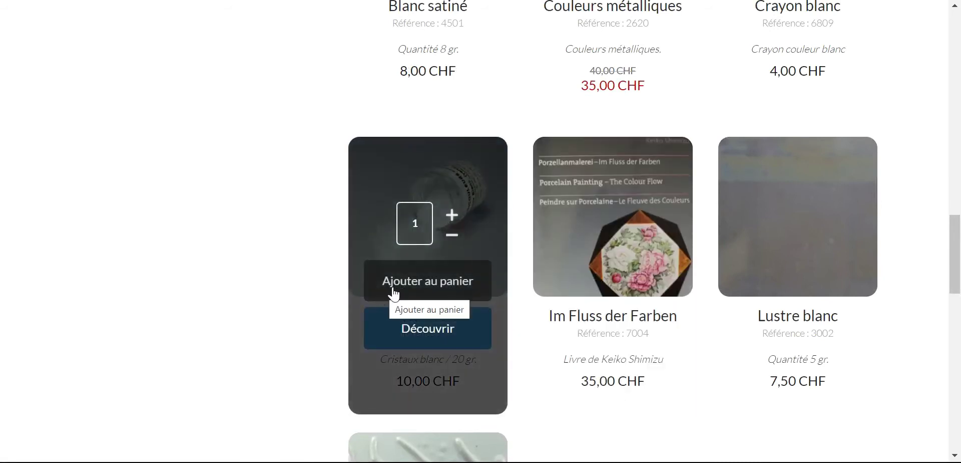
scroll(804, 209, "down", 5)
scroll(722, 288, "up", 20)
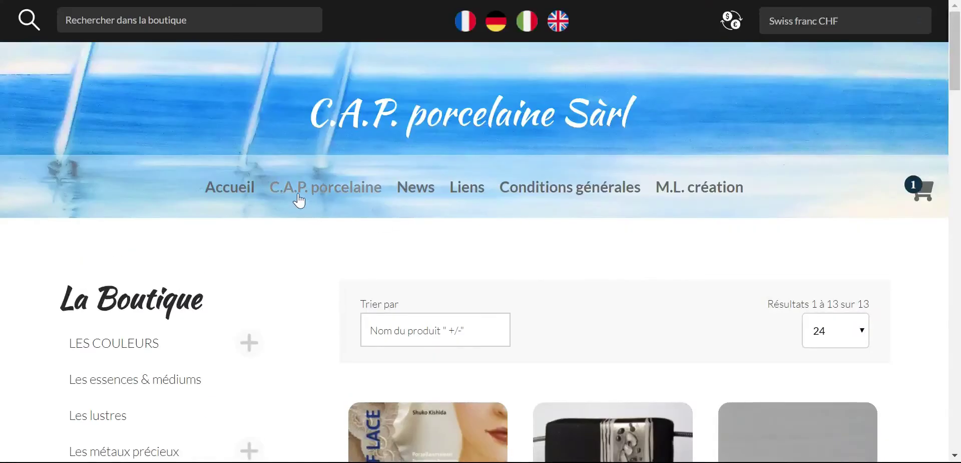
- Go back to LES COULEURS, open a colour range and add one Beige pâle to the cart
left_click(110, 344)
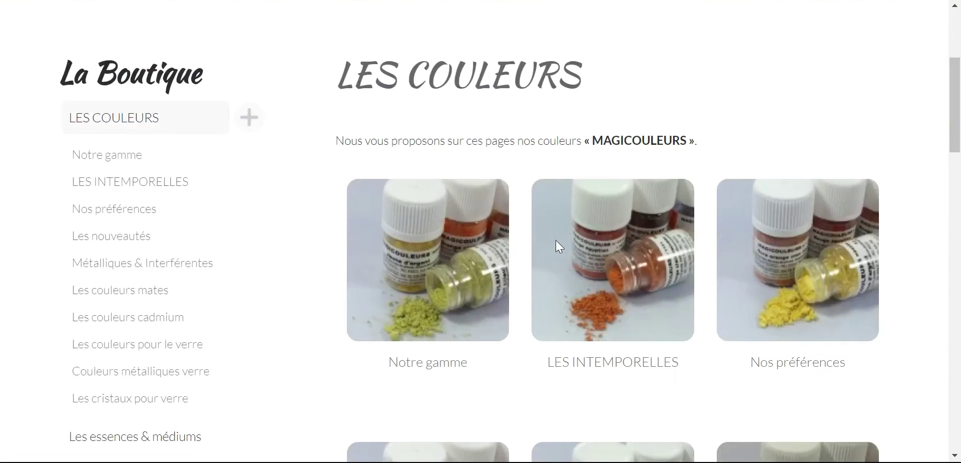
mouse_move(457, 281)
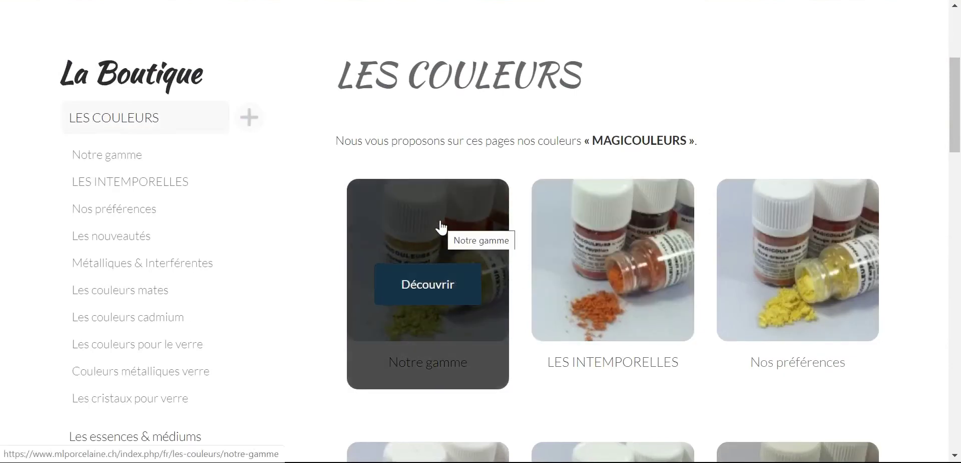
left_click(610, 293)
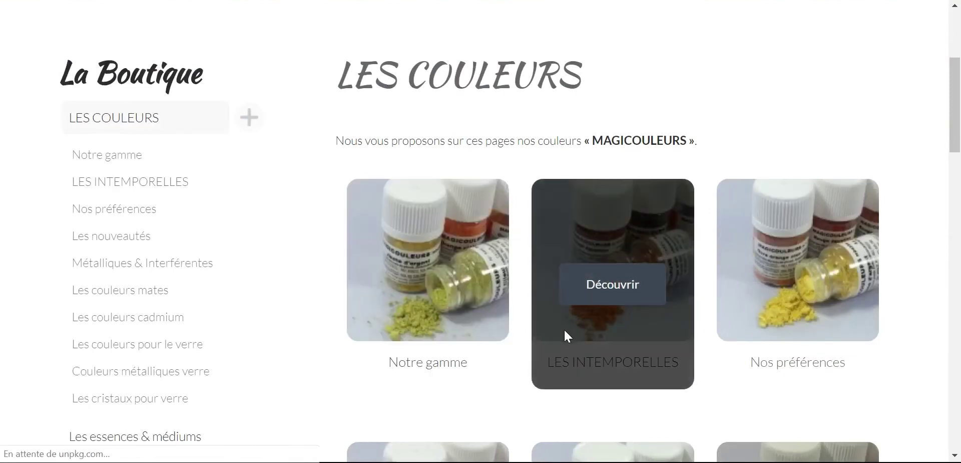
scroll(523, 343, "down", 3)
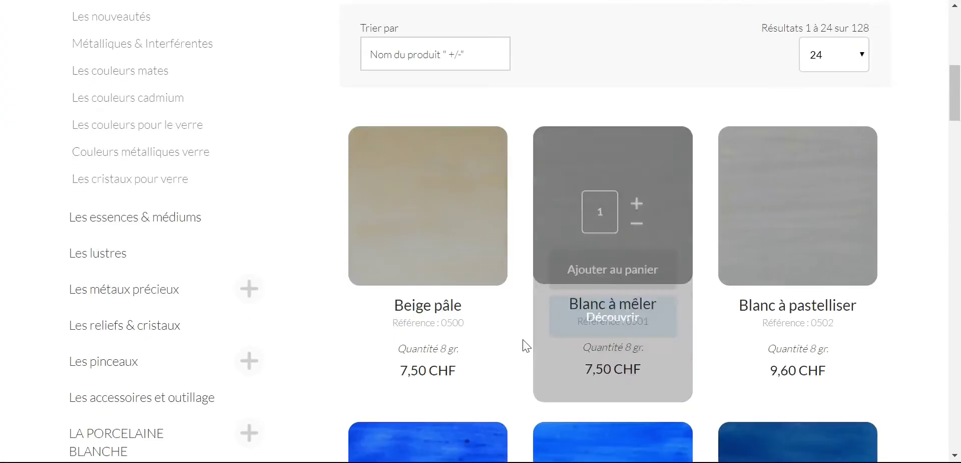
mouse_move(444, 307)
left_click(430, 270)
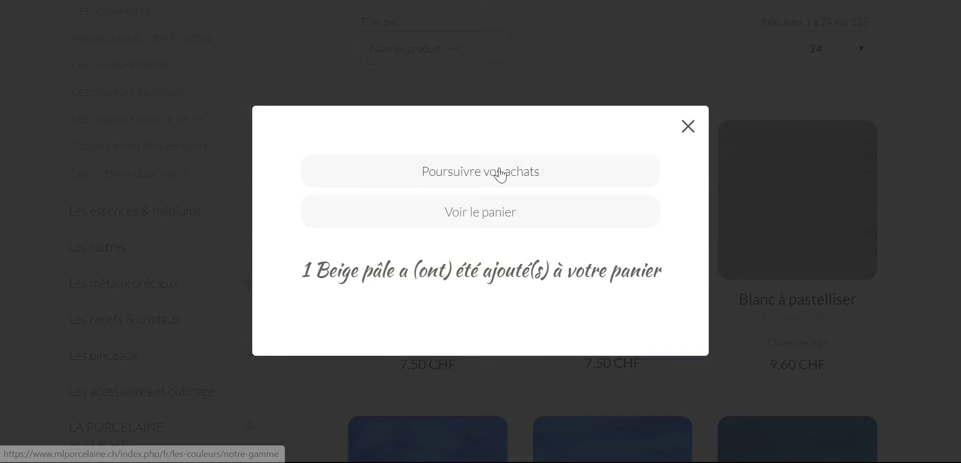
left_click(499, 171)
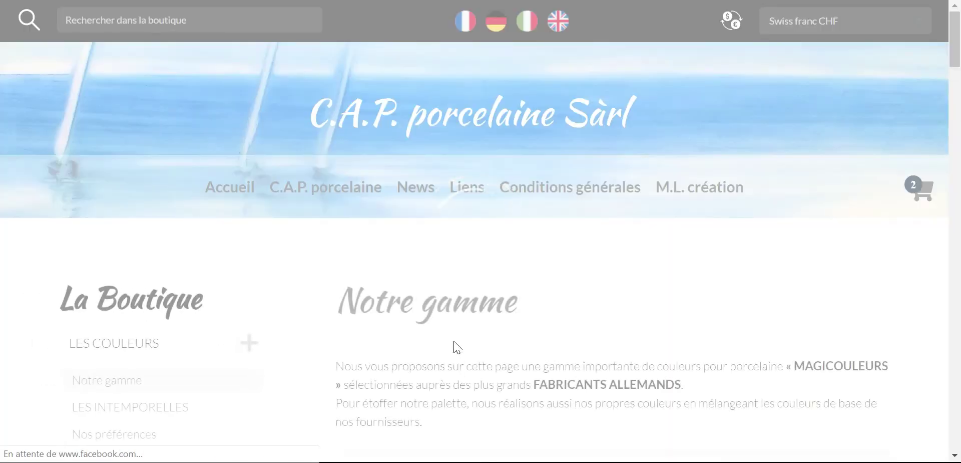
- Go to the LA PORCELAINE BLANCHE category from the sidebar
scroll(253, 316, "down", 5)
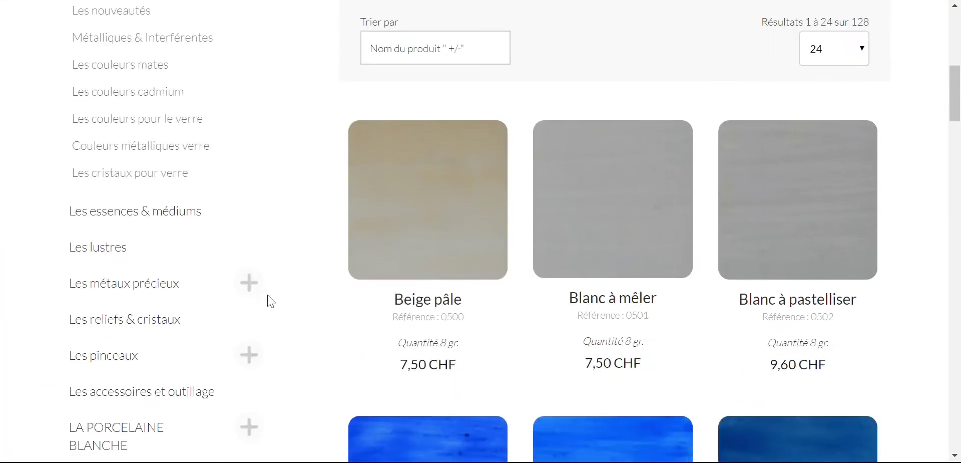
scroll(263, 310, "down", 3)
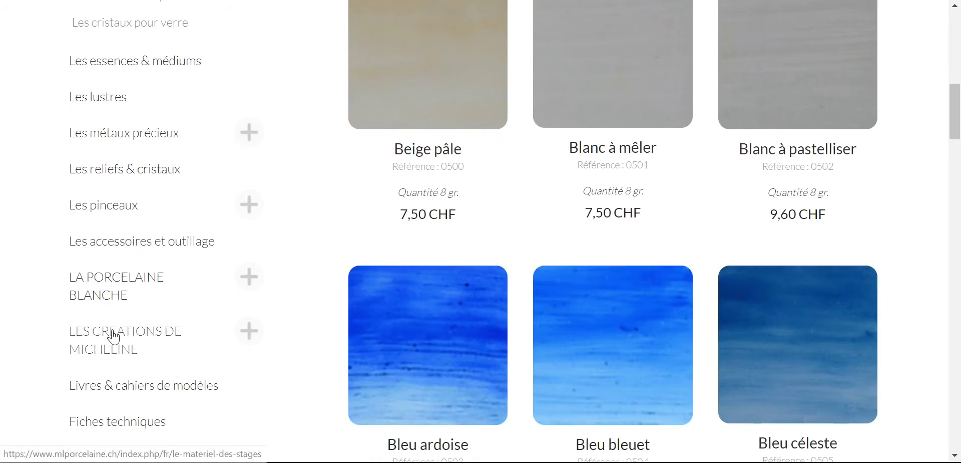
left_click(109, 291)
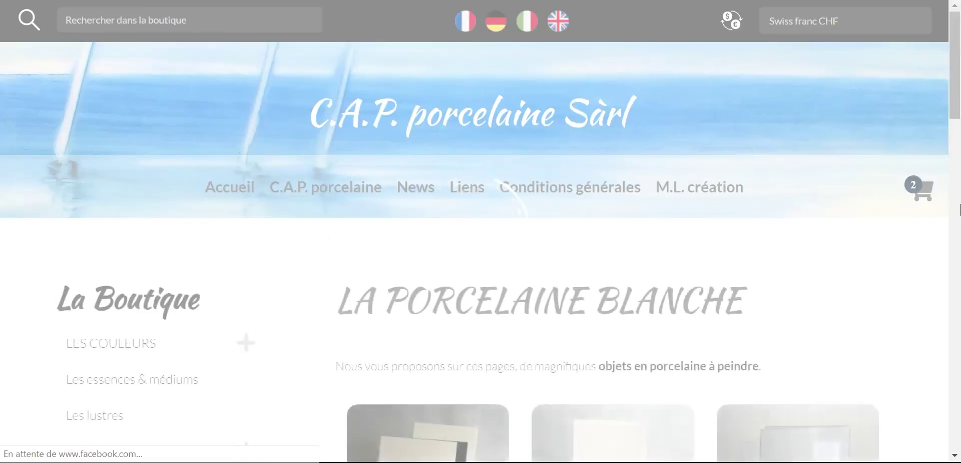
- Add one 30 x 40 cm plate from Les plaques émaillées, then view the cart
scroll(948, 235, "down", 4)
scroll(947, 234, "down", 3)
mouse_move(455, 180)
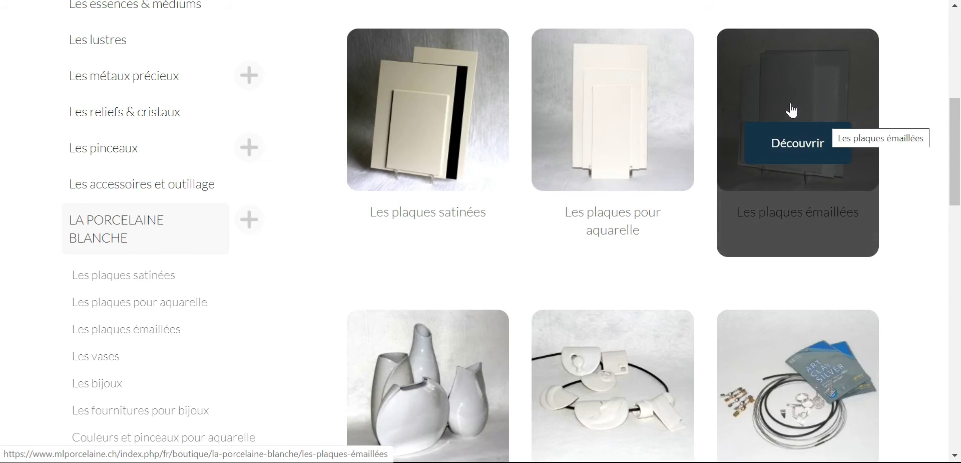
left_click(795, 102)
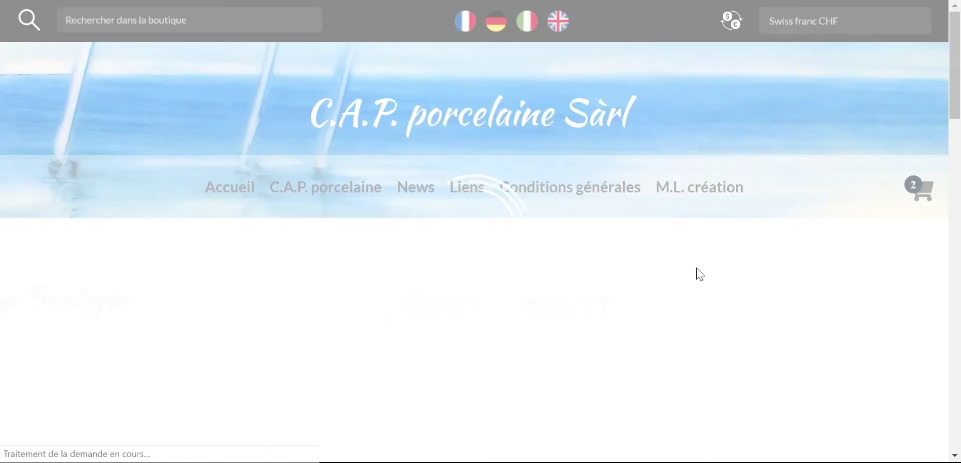
scroll(698, 272, "down", 6)
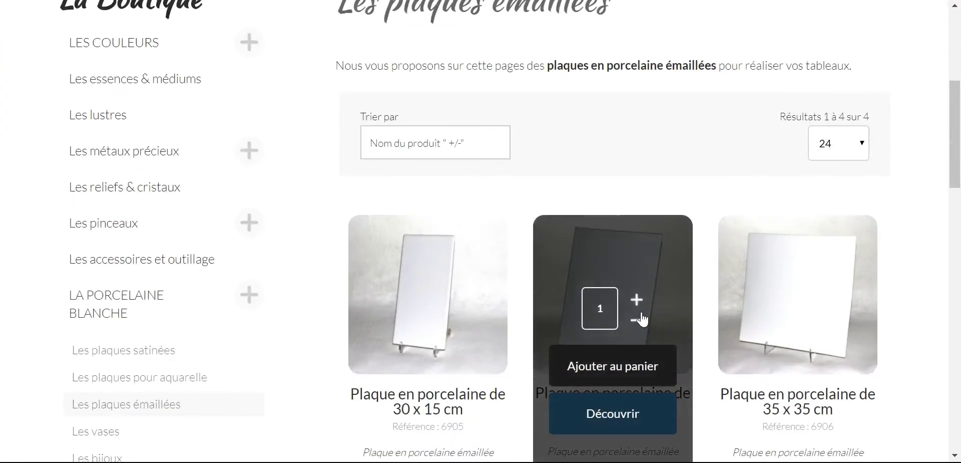
left_click(604, 369)
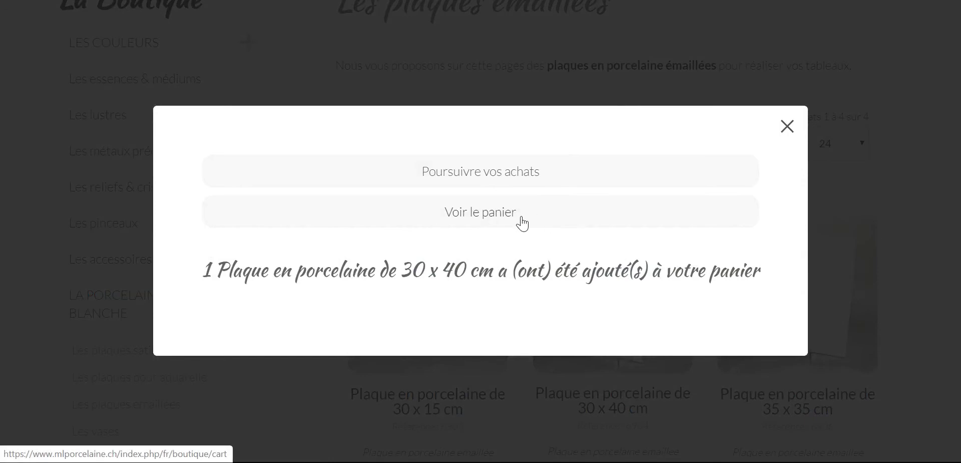
left_click(499, 212)
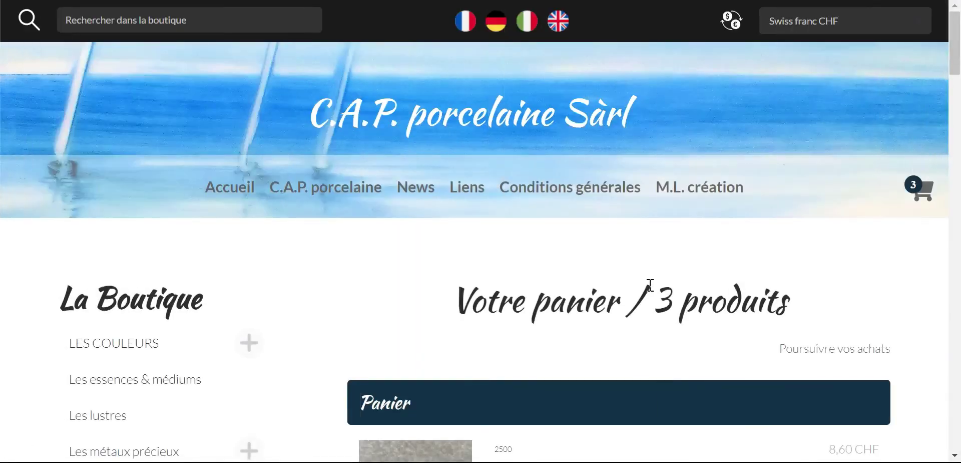
- Delete Argent Métallic and set Beige pâle to quantity 2, making the total 80,00 CHF
scroll(656, 289, "down", 7)
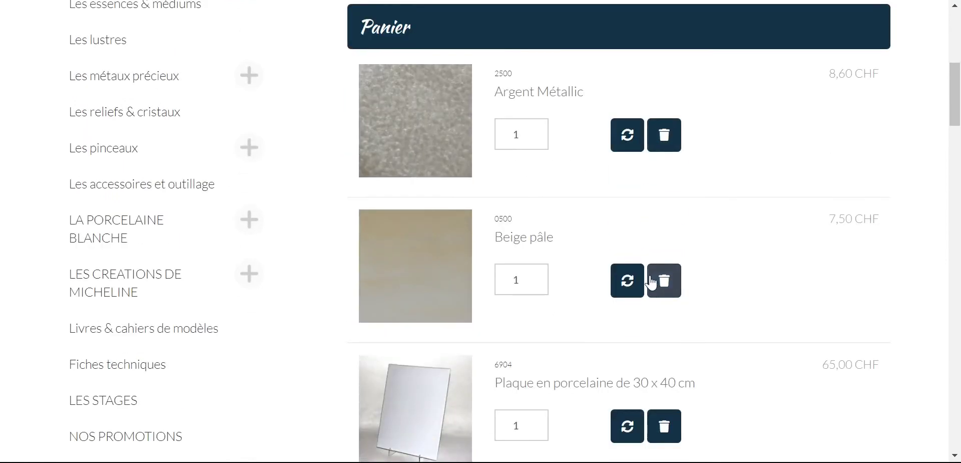
scroll(611, 376, "down", 1)
scroll(613, 370, "up", 1)
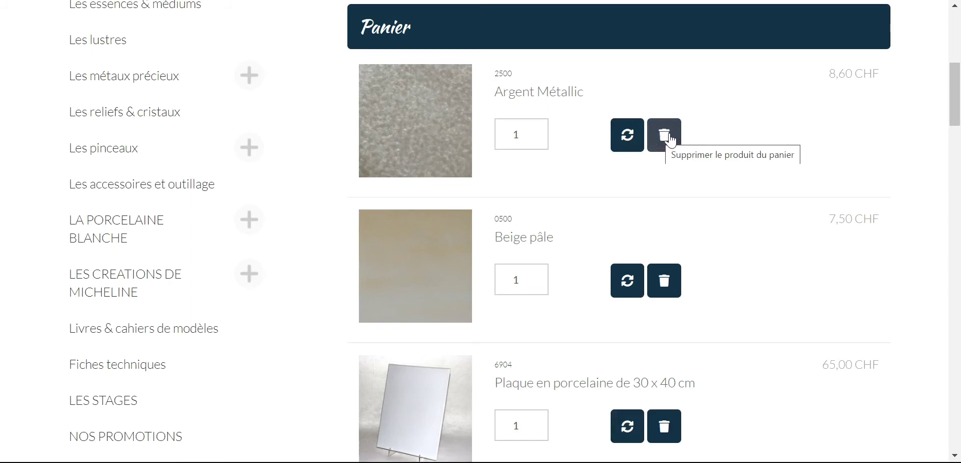
left_click(669, 138)
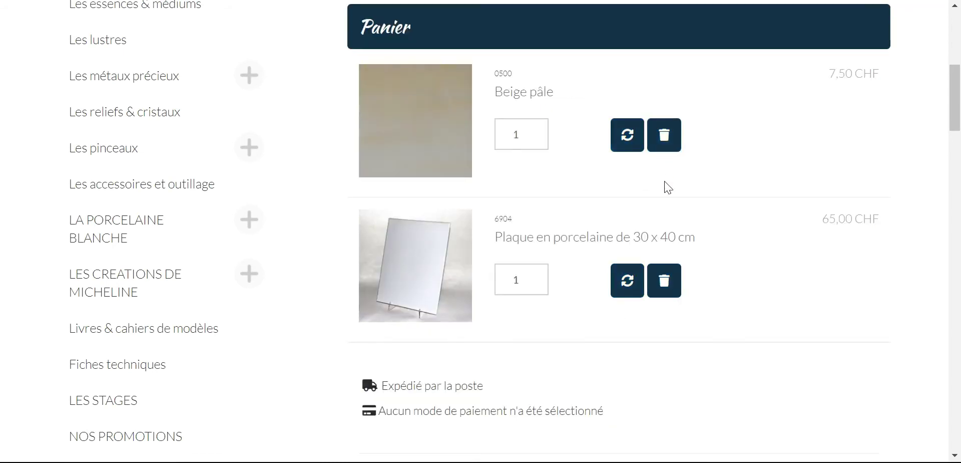
left_click(536, 131)
left_click(627, 134)
scroll(605, 175, "down", 7)
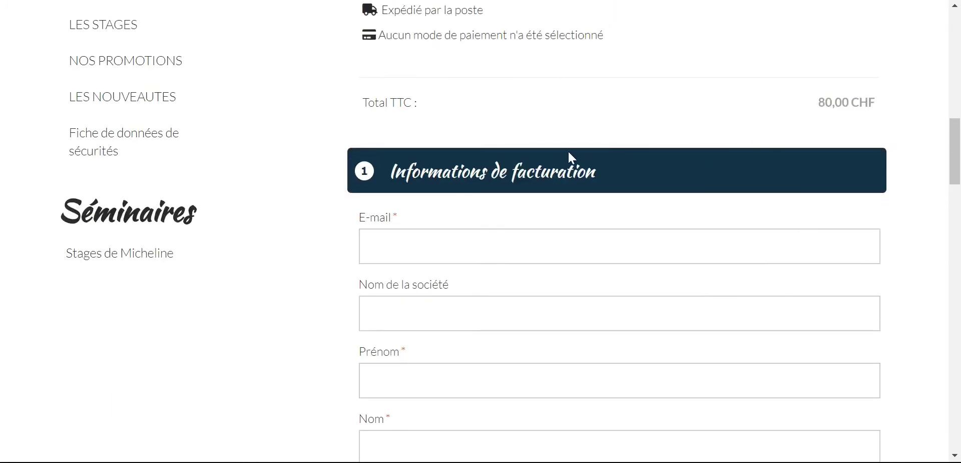
scroll(568, 155, "down", 6)
scroll(570, 159, "up", 7)
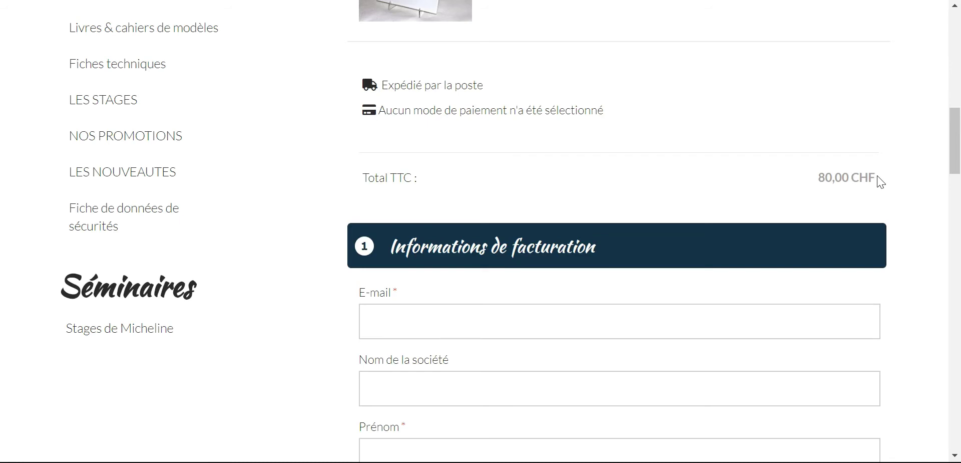
scroll(881, 177, "down", 3)
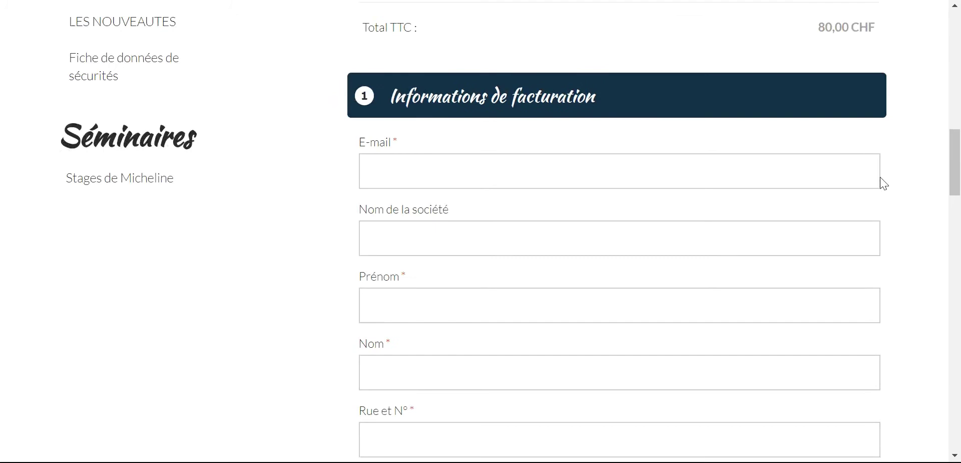
- Enter the customer's e-mail address, first name and last name in the billing form
left_click(710, 175)
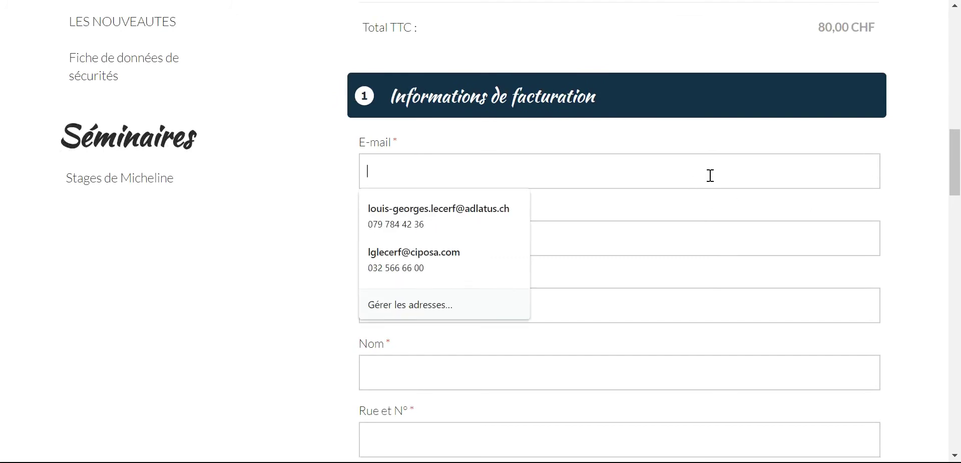
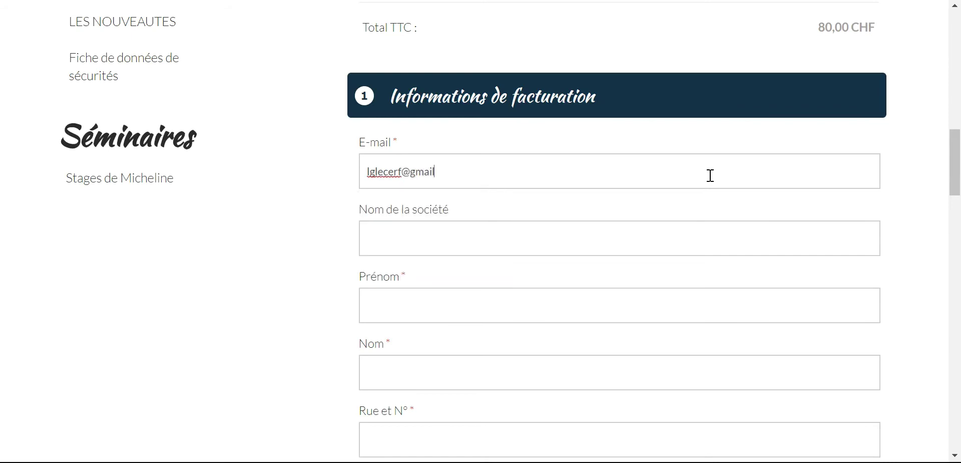
left_click(555, 241)
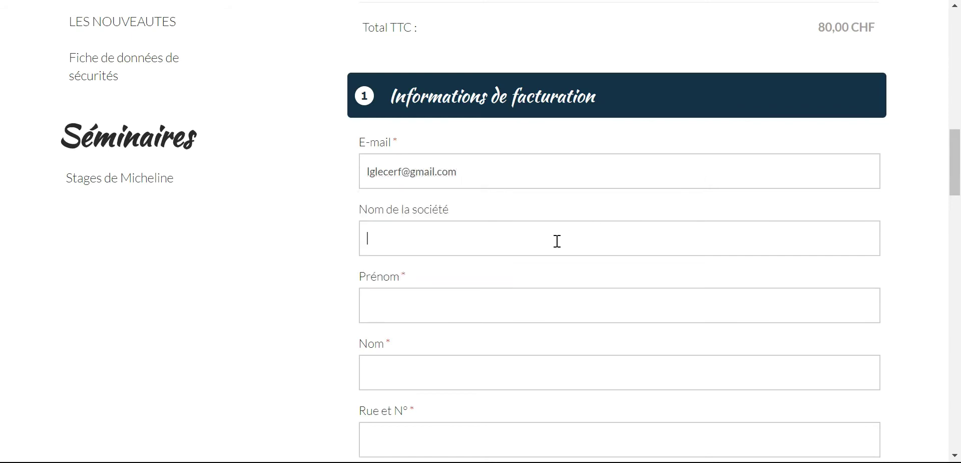
left_click(532, 304)
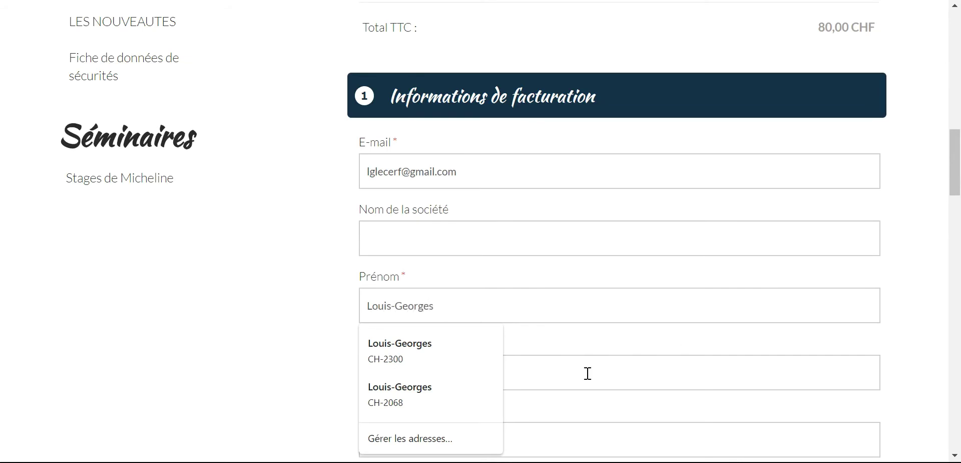
left_click(602, 352)
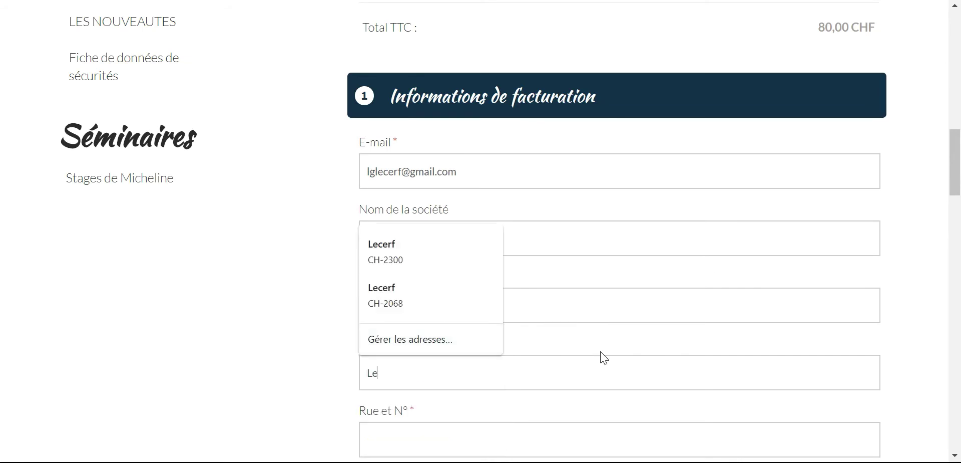
- Fill in the billing street with house number and the postcode
left_click(548, 433)
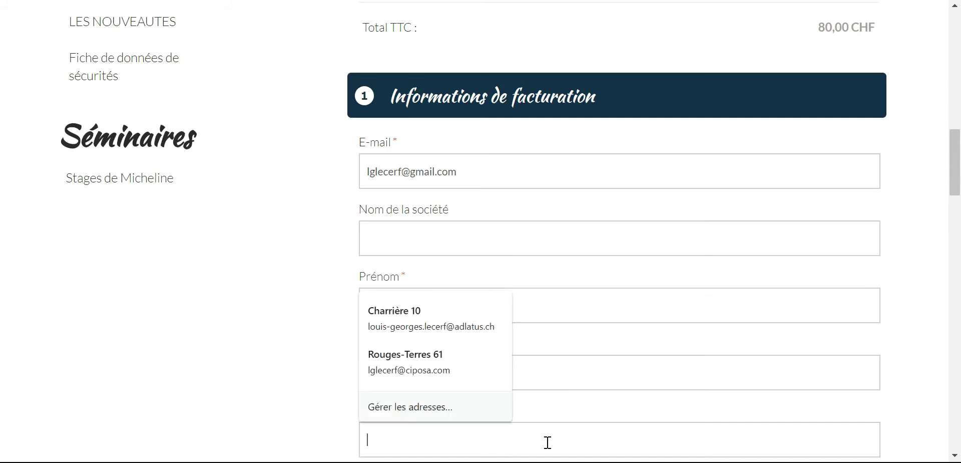
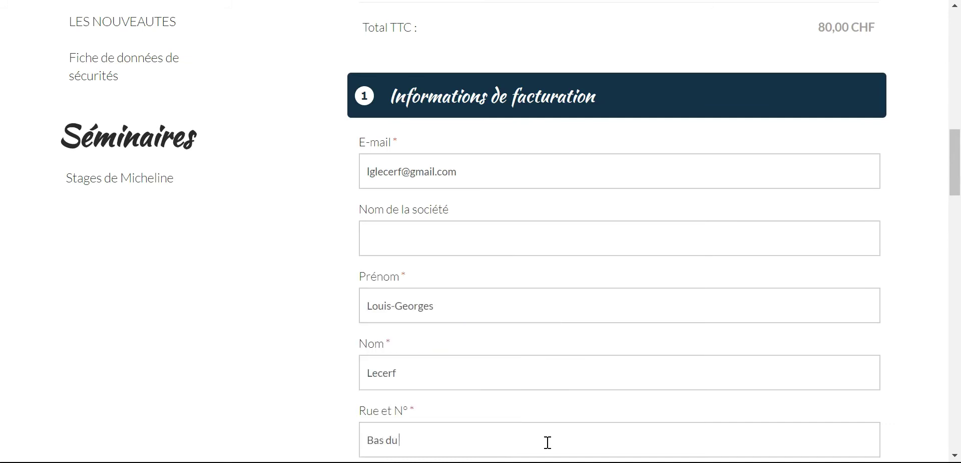
scroll(627, 339, "down", 3)
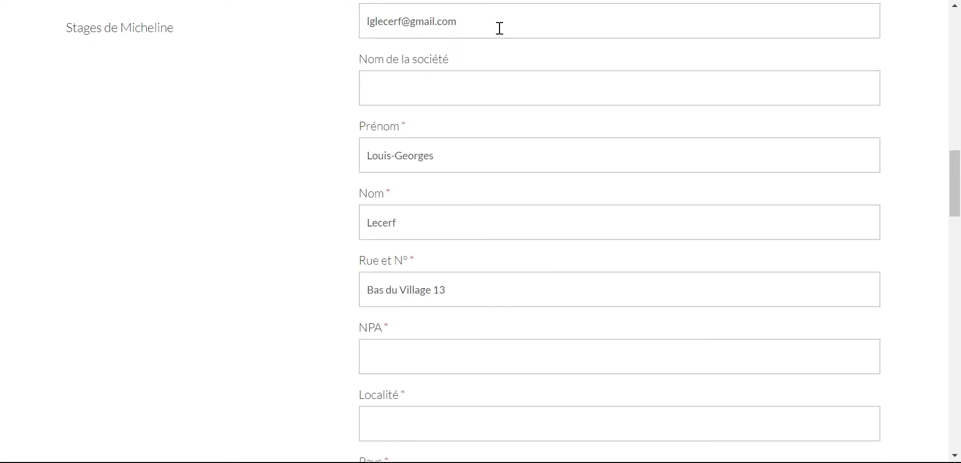
left_click(507, 353)
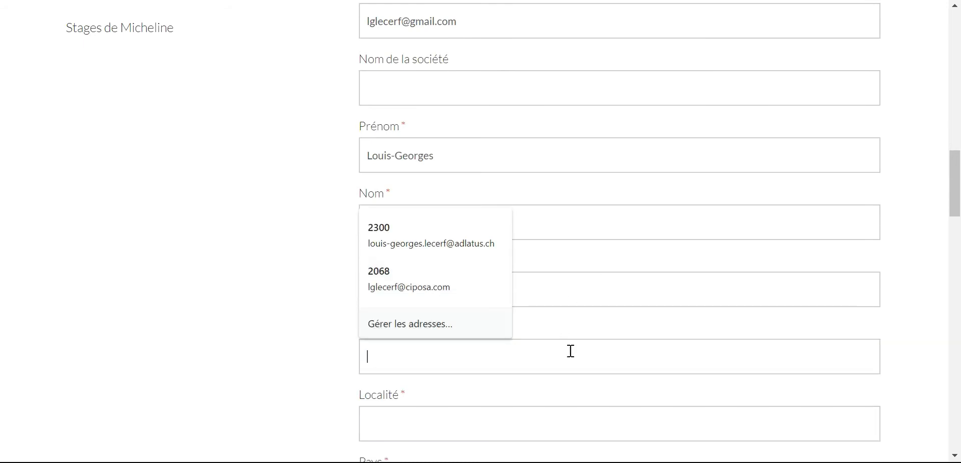
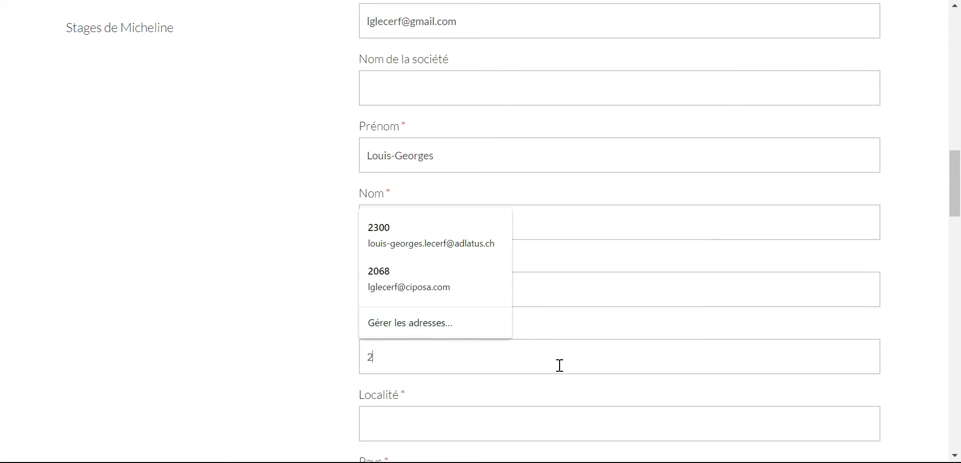
left_click(521, 419)
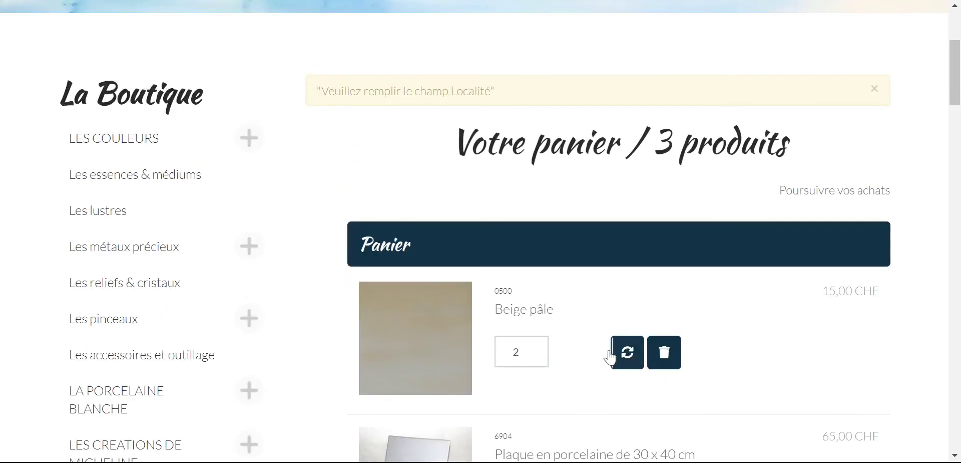
- Enter the billing town and pick the customer's saved phone number from autofill
scroll(606, 332, "down", 12)
scroll(605, 332, "down", 6)
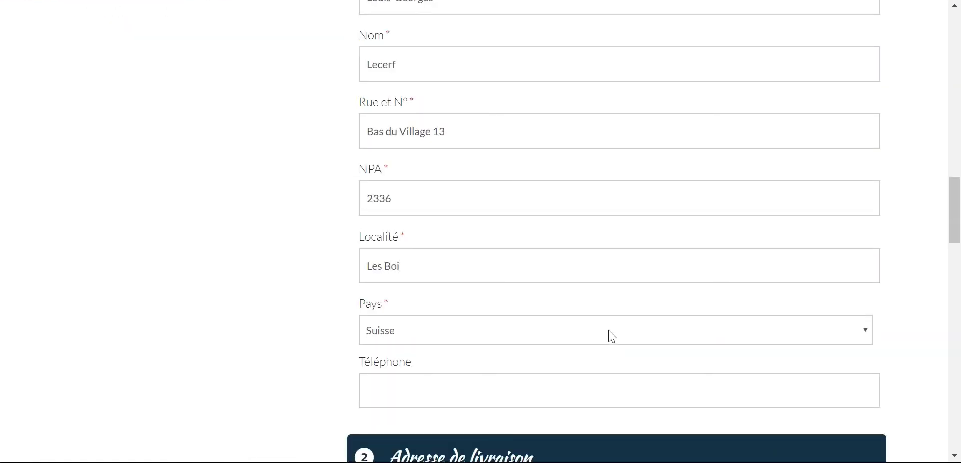
scroll(566, 375, "down", 3)
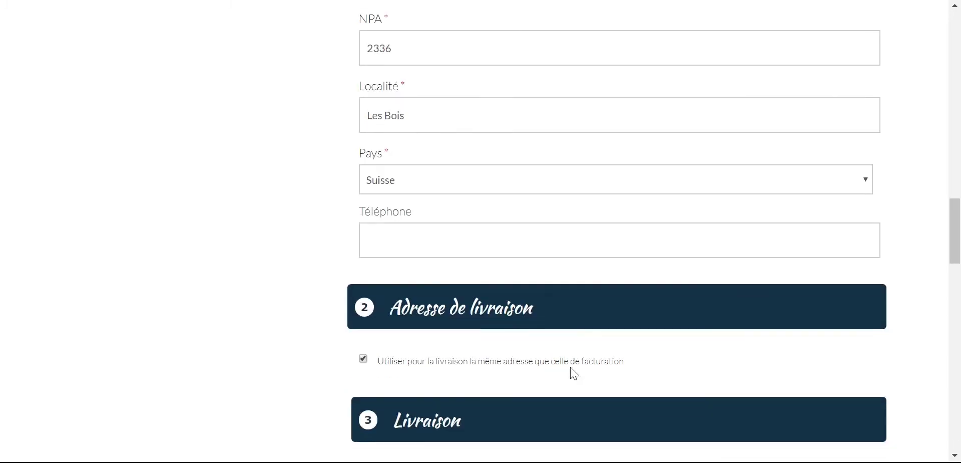
left_click(526, 239)
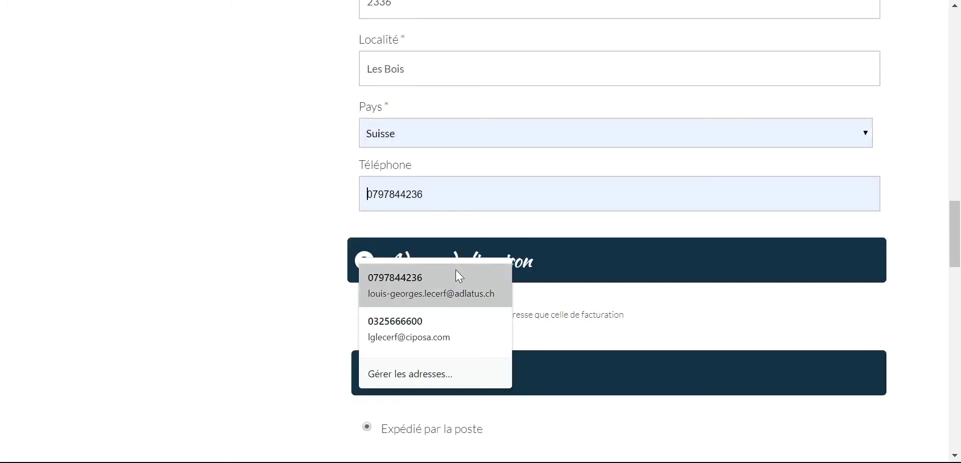
left_click(459, 275)
scroll(483, 267, "up", 10)
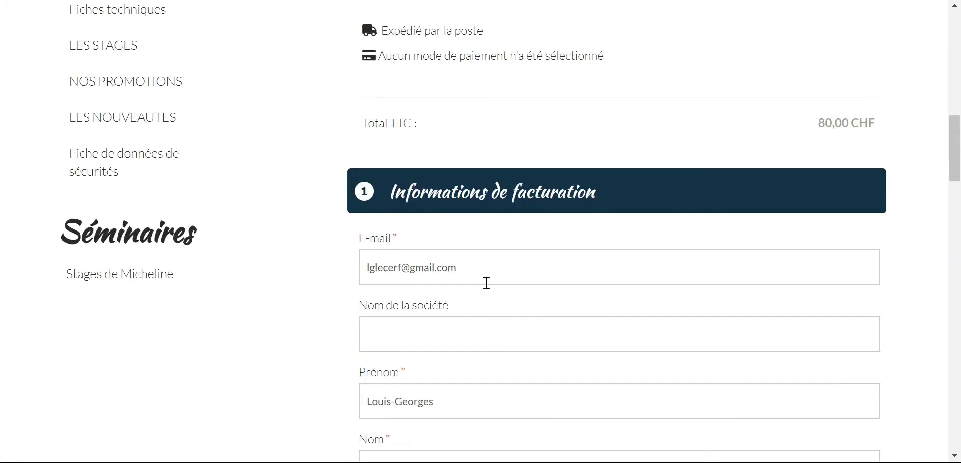
scroll(485, 282, "down", 15)
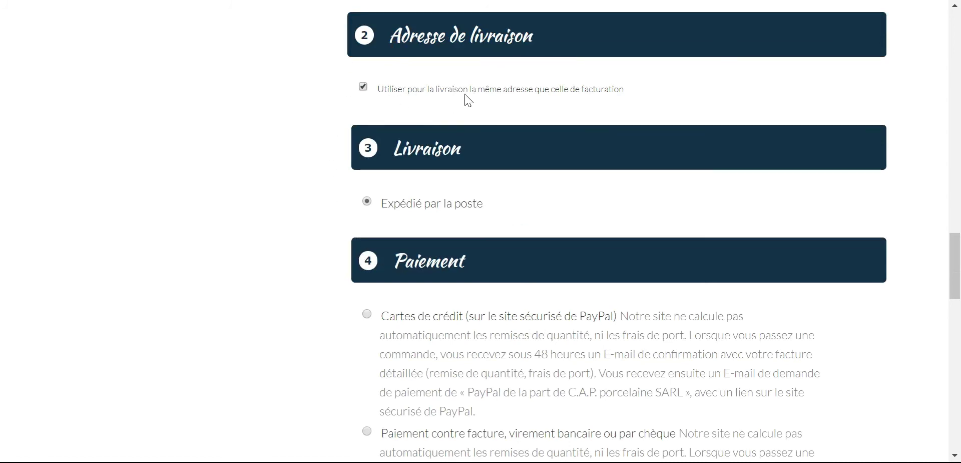
left_click(364, 87)
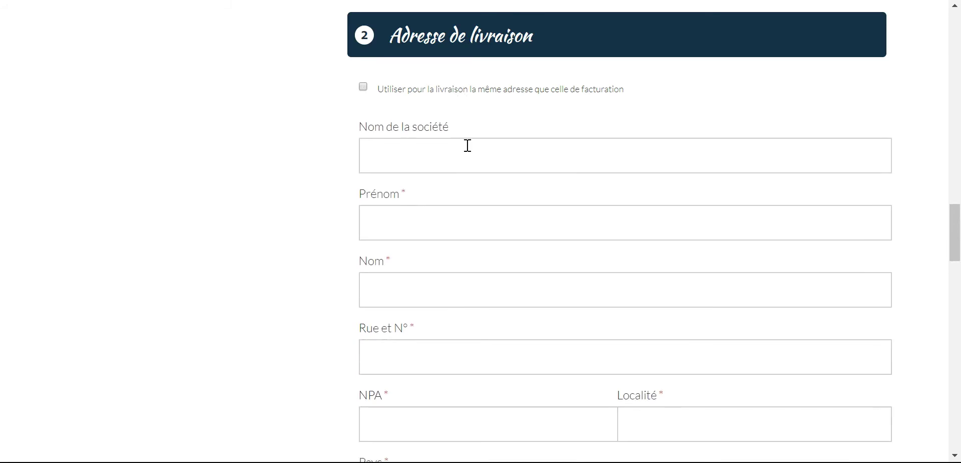
scroll(473, 147, "down", 5)
scroll(474, 155, "up", 7)
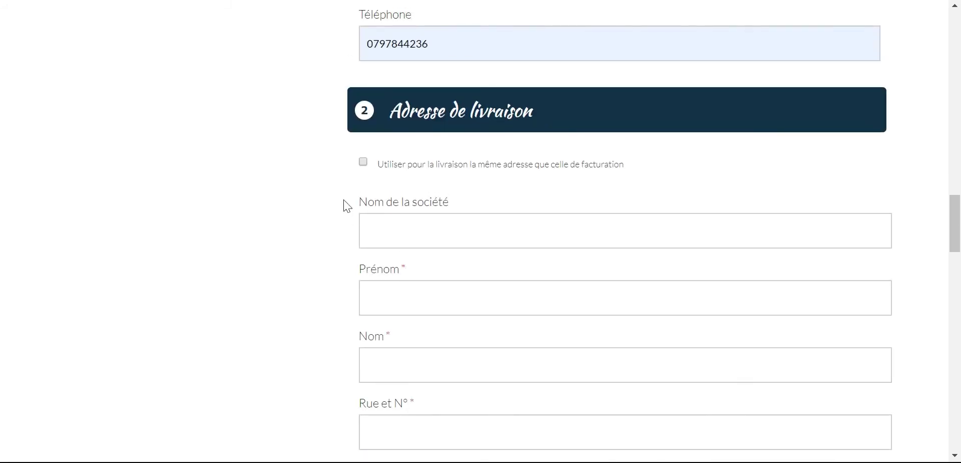
left_click(362, 163)
scroll(516, 253, "down", 3)
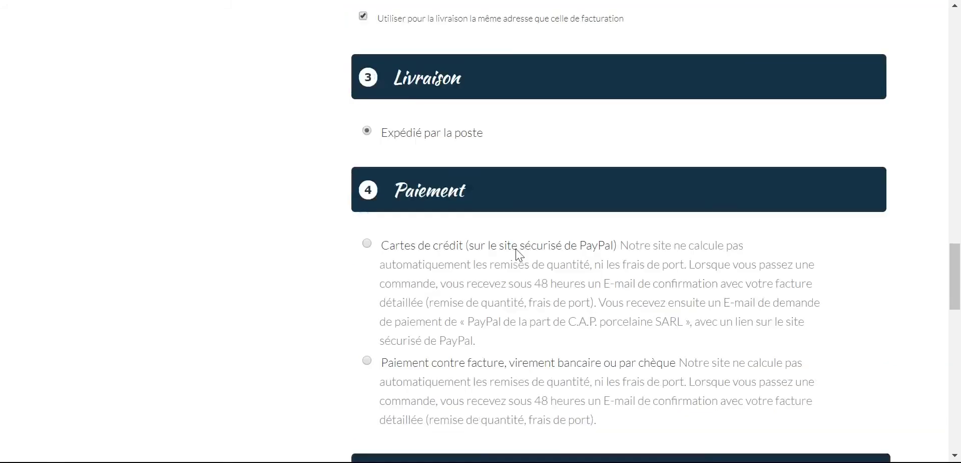
scroll(468, 145, "down", 3)
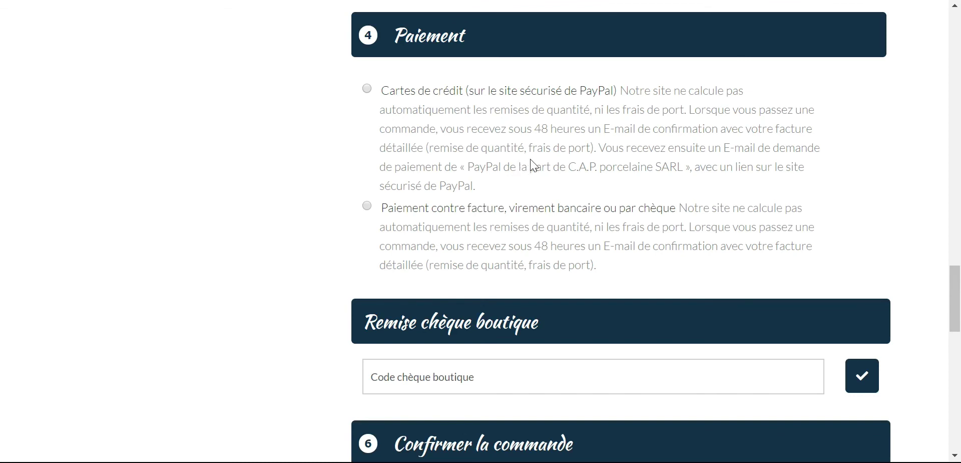
scroll(531, 159, "down", 1)
- Choose 'Paiement contre facture, virement bancaire ou par chèque' as the payment method
left_click(368, 131)
scroll(372, 150, "up", 1)
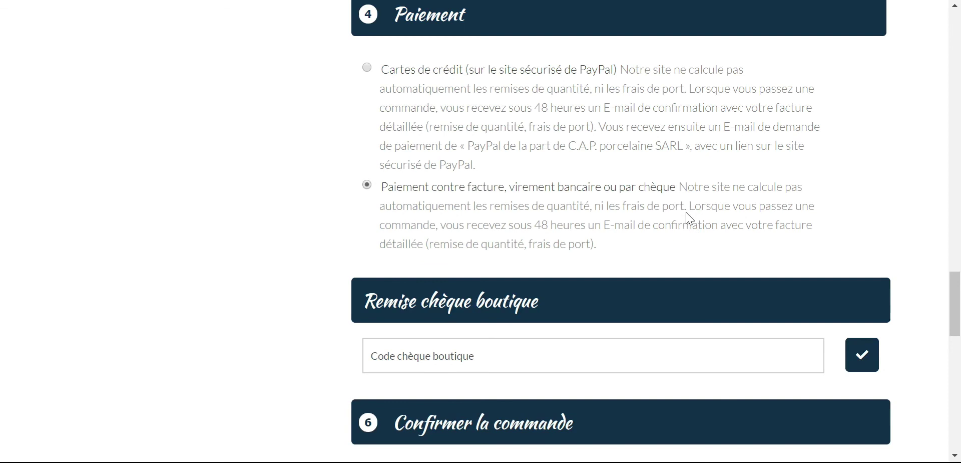
scroll(686, 212, "up", 20)
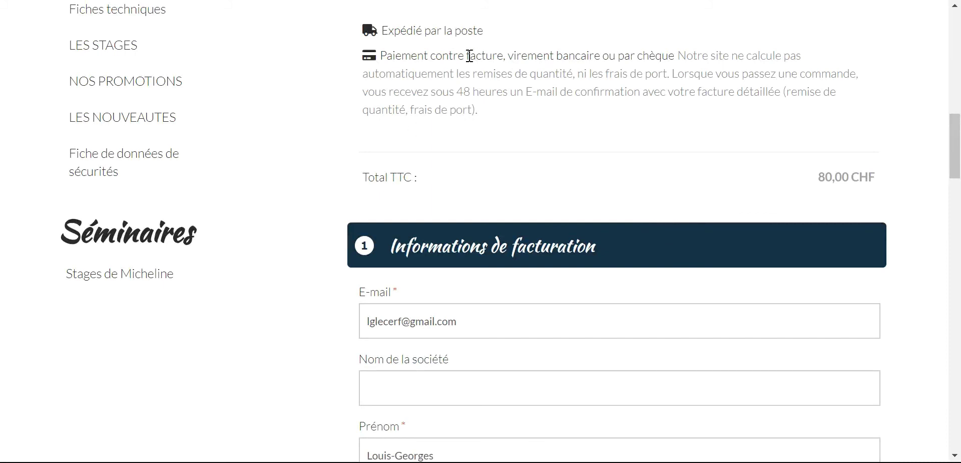
scroll(601, 81, "down", 20)
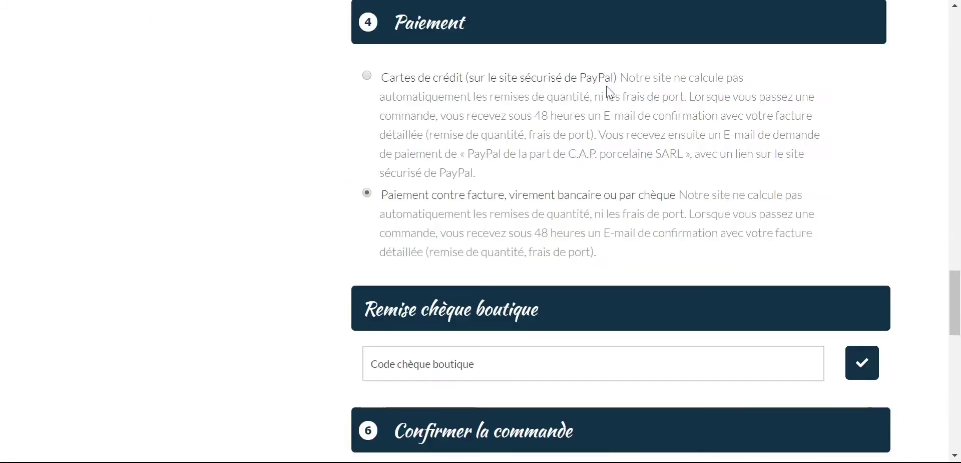
scroll(614, 160, "down", 2)
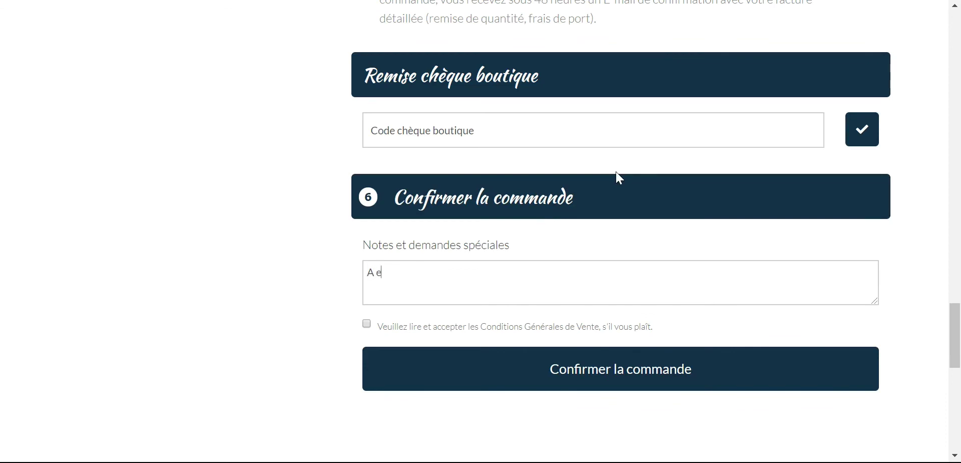
- Finish the note 'A expédier après les vacances', accept the sales conditions and confirm the order
type("près les vacances")
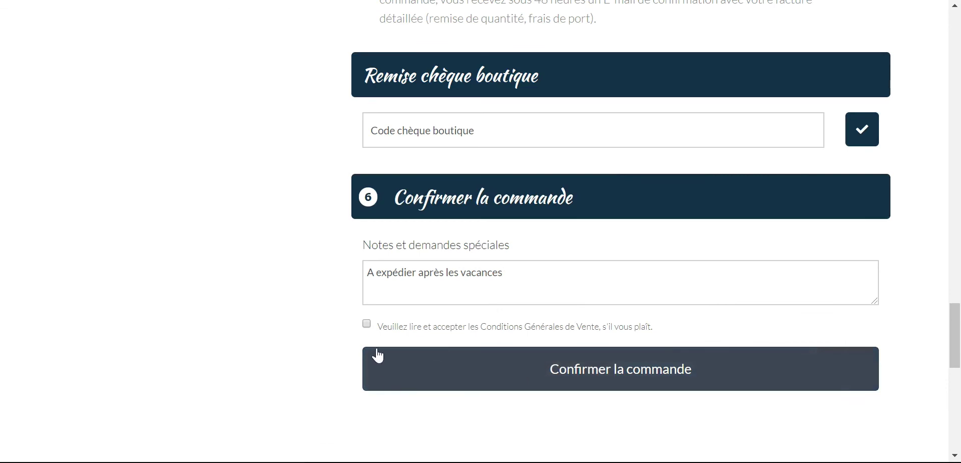
left_click(366, 324)
scroll(451, 375, "down", 3)
left_click(632, 230)
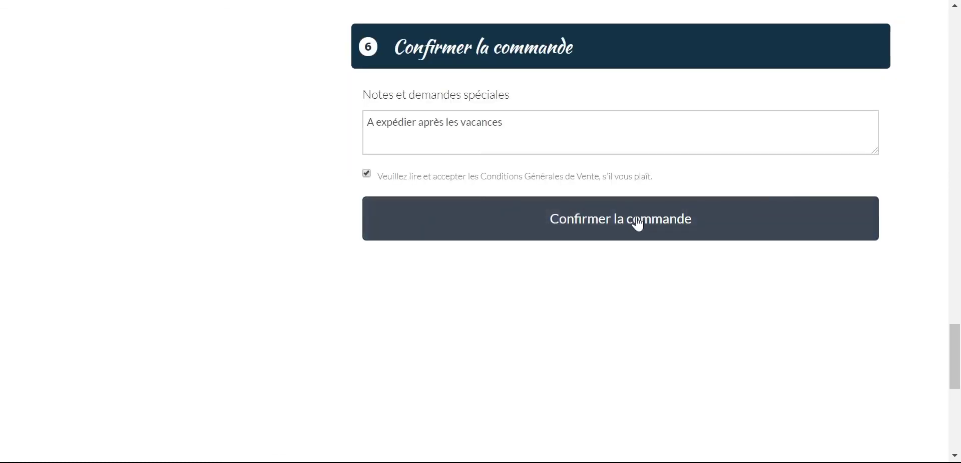
- Confirm the order and check that the thank-you page shows invoice payment and 80,00 CHF
left_click(638, 224)
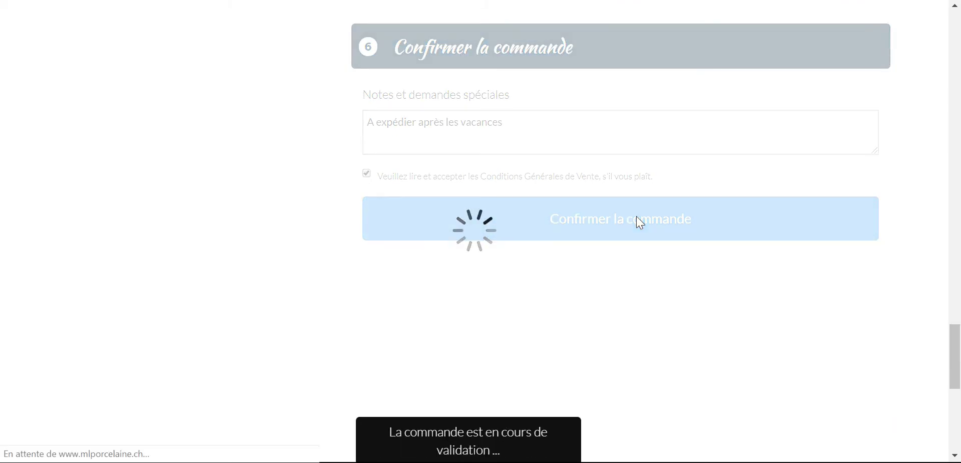
scroll(616, 235, "down", 2)
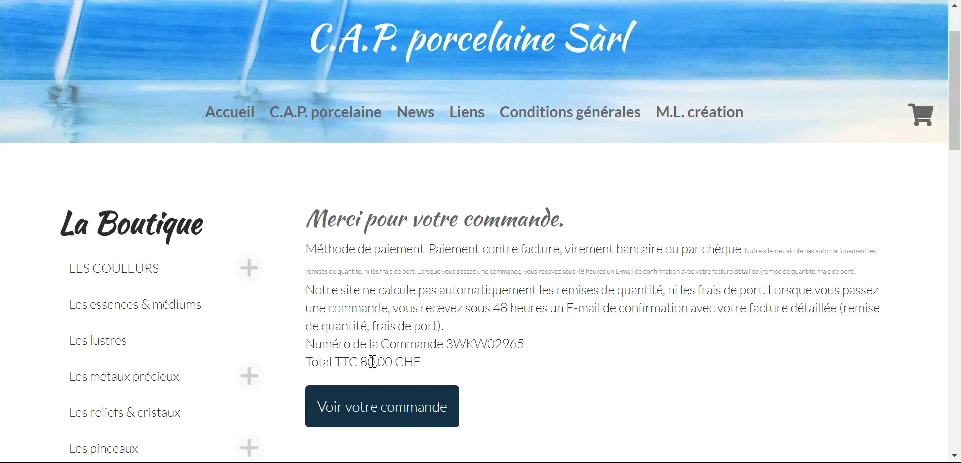
scroll(436, 353, "down", 3)
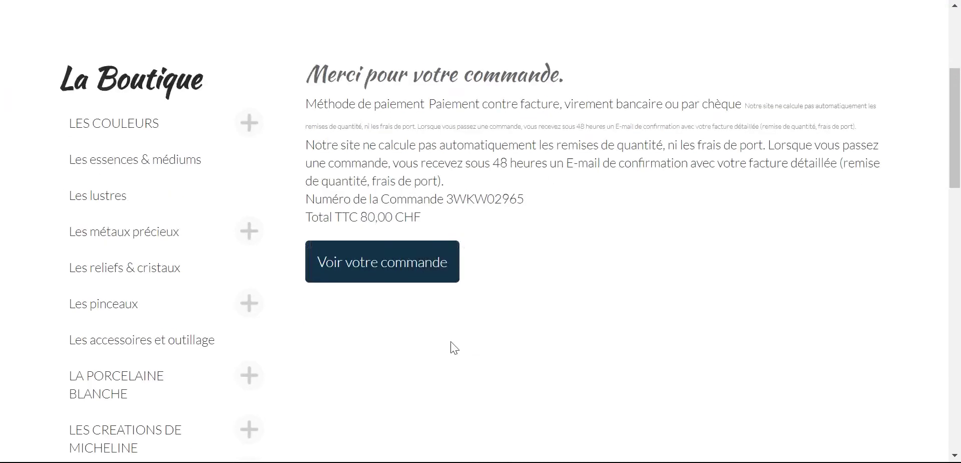
- Look through the placed order's details, then go to the LES COULEURS shop category
left_click(415, 266)
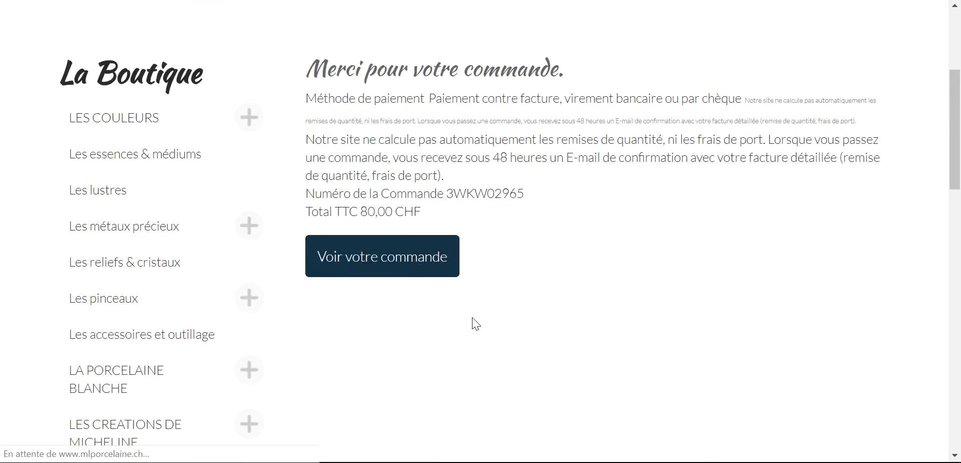
scroll(480, 313, "down", 10)
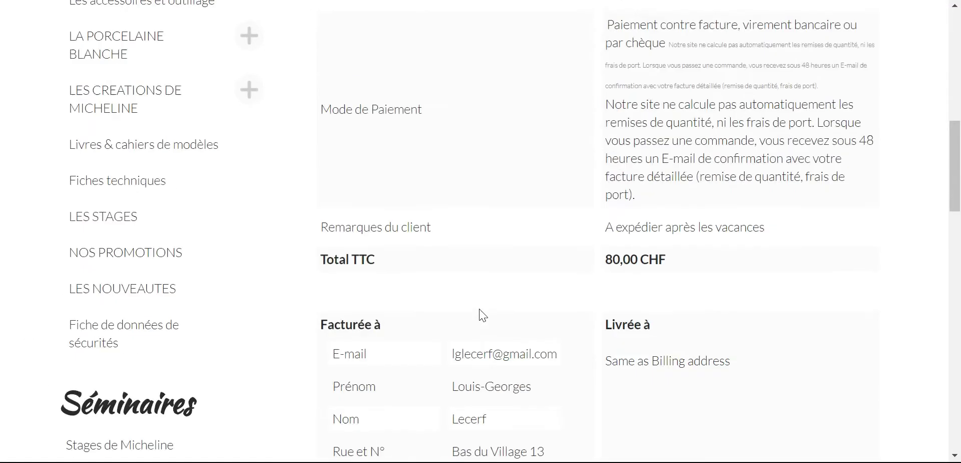
scroll(480, 309, "down", 1)
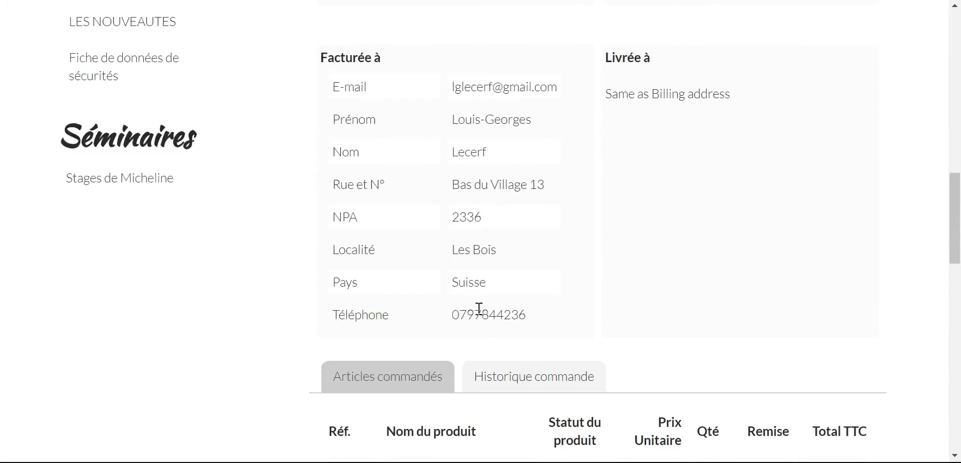
scroll(479, 308, "down", 4)
scroll(476, 306, "up", 14)
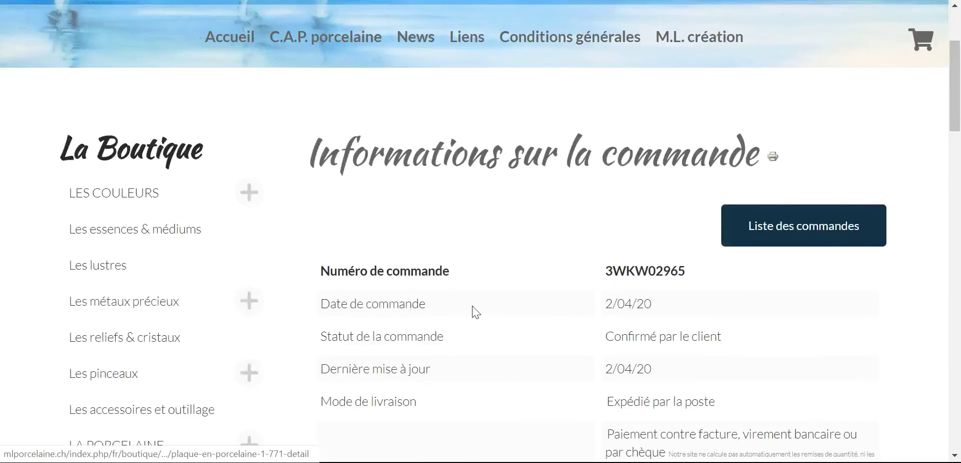
scroll(473, 305, "up", 3)
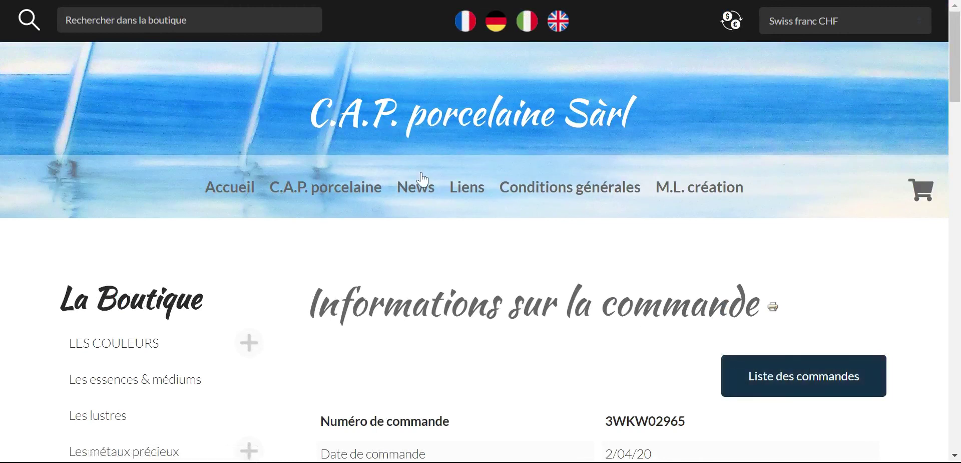
scroll(616, 293, "down", 6)
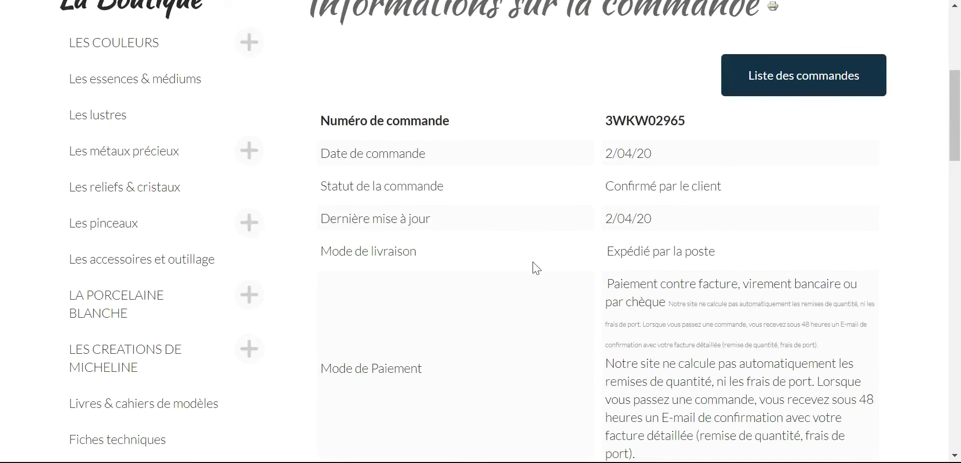
left_click(70, 75)
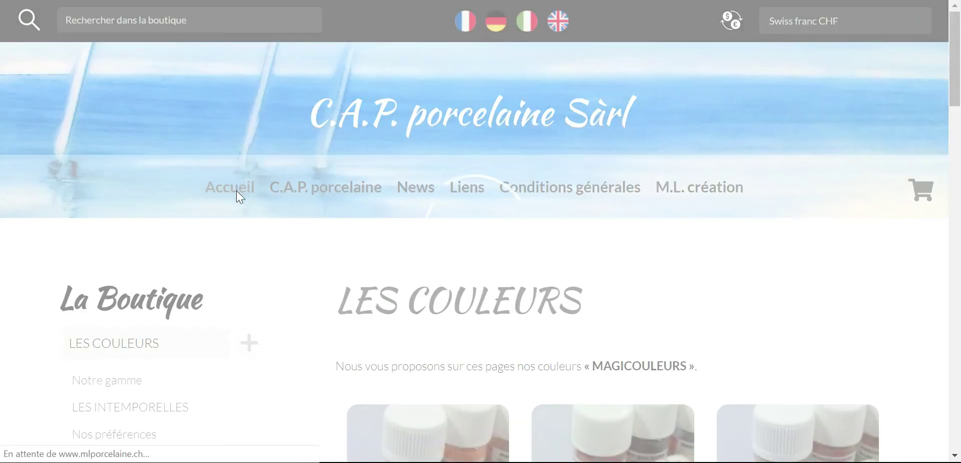
- Go to the Accueil home page and look over its tiles down to the footer and back
left_click(237, 191)
scroll(557, 301, "down", 7)
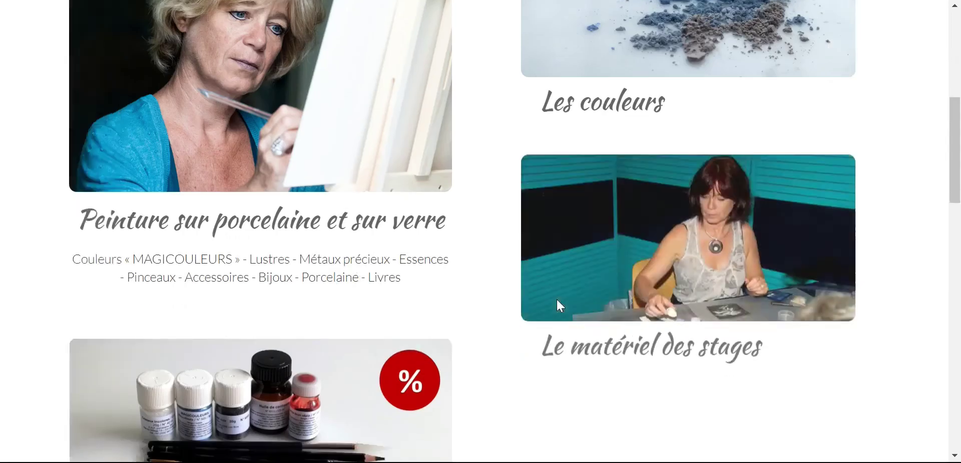
scroll(581, 278, "down", 6)
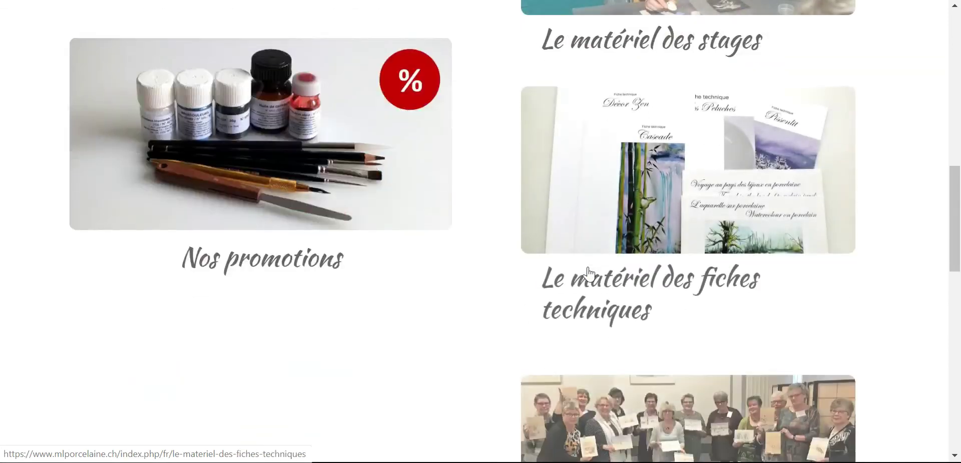
scroll(594, 274, "down", 8)
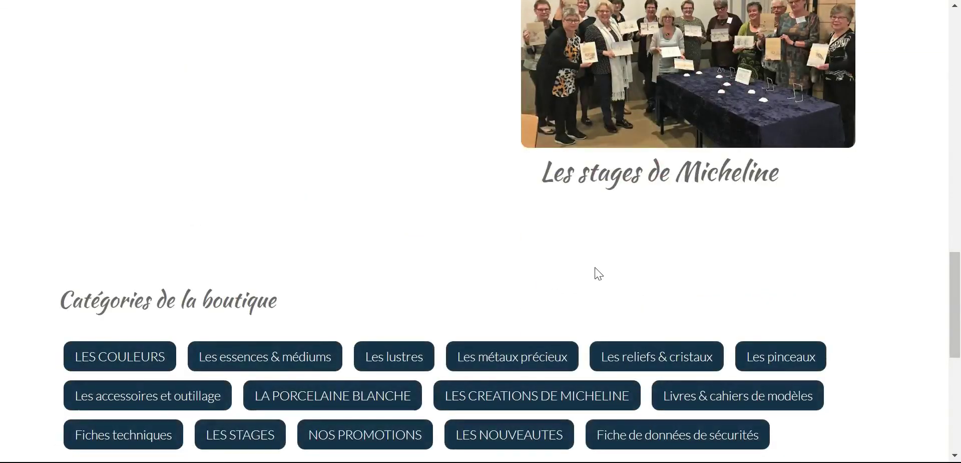
scroll(593, 270, "down", 7)
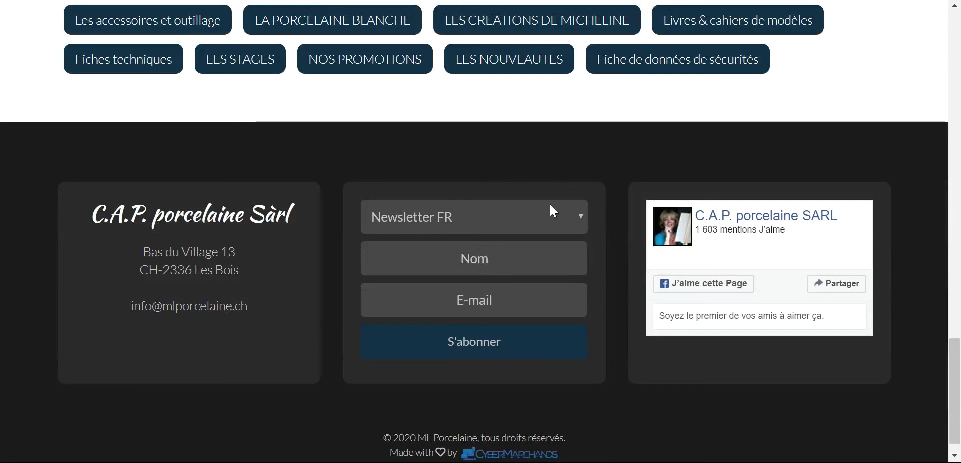
scroll(629, 170, "up", 7)
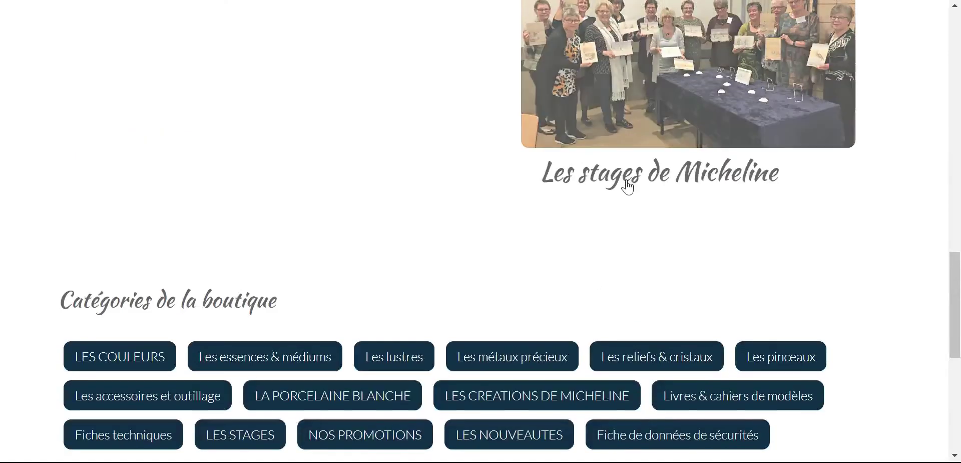
scroll(629, 186, "up", 2)
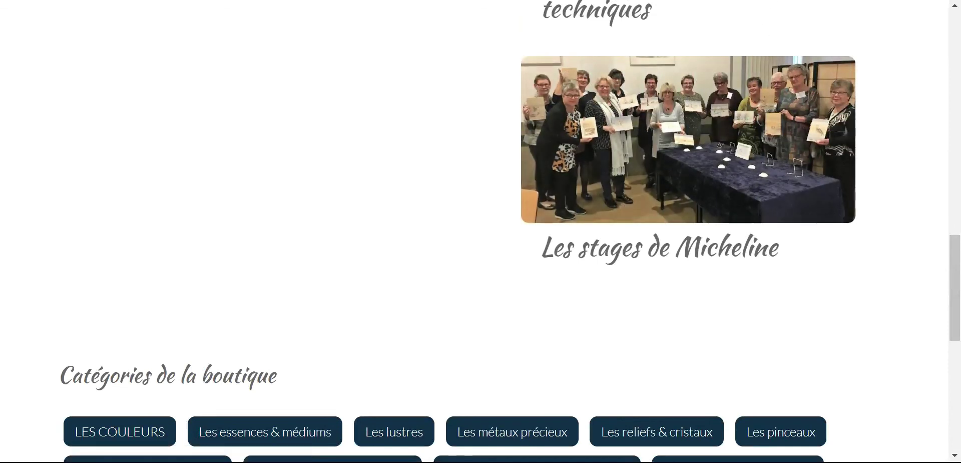